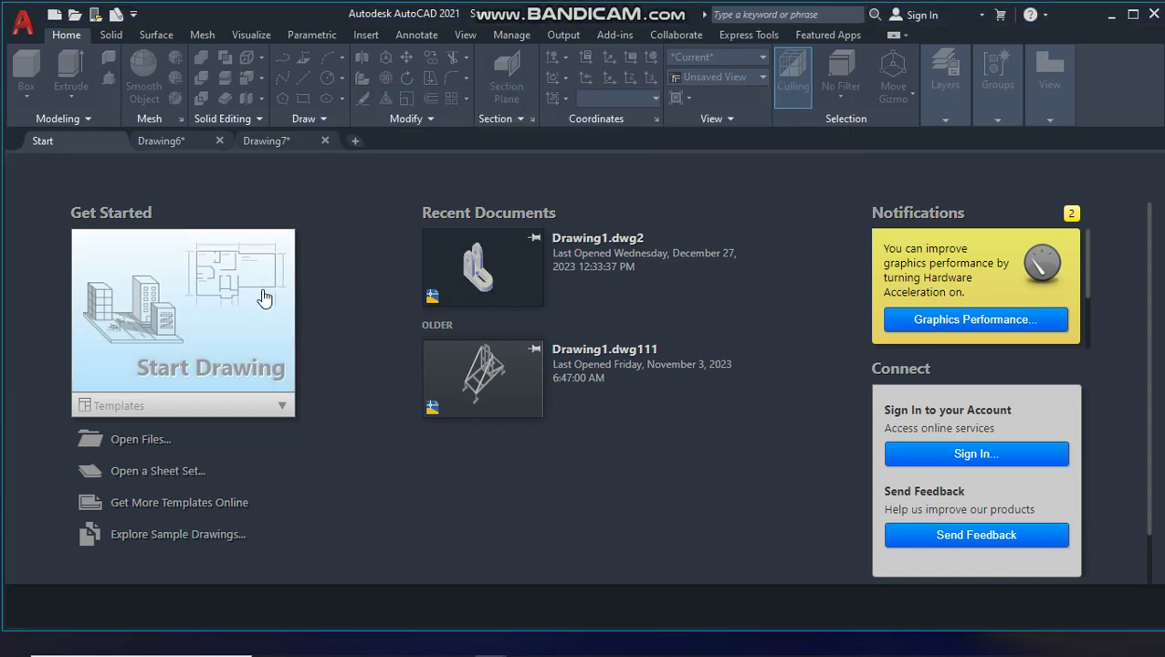
# - Start the new blank drawing, Drawing8, and keep the 3D Modeling workspace
pyautogui.click(236, 321)
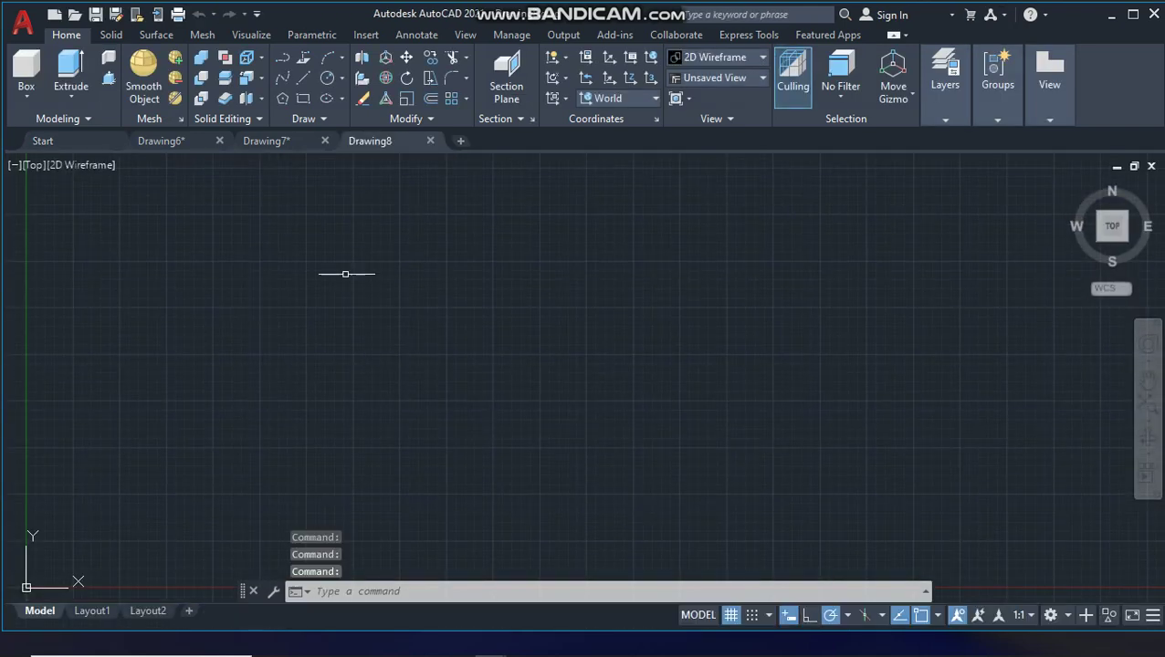
pyautogui.click(1070, 617)
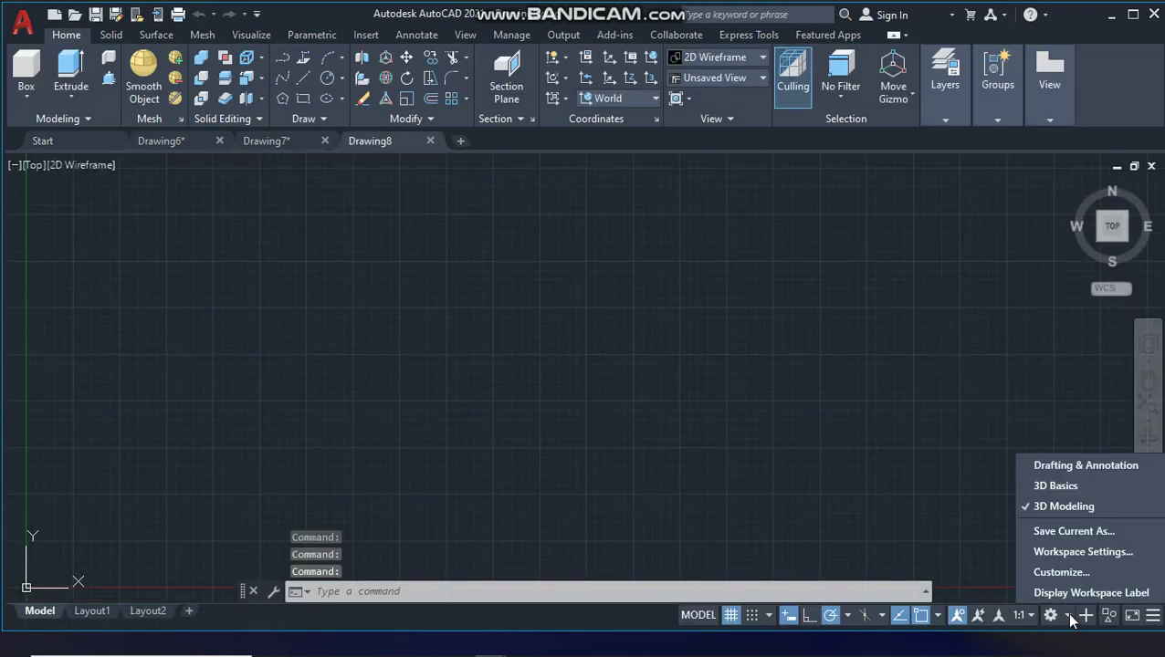
pyautogui.click(1061, 507)
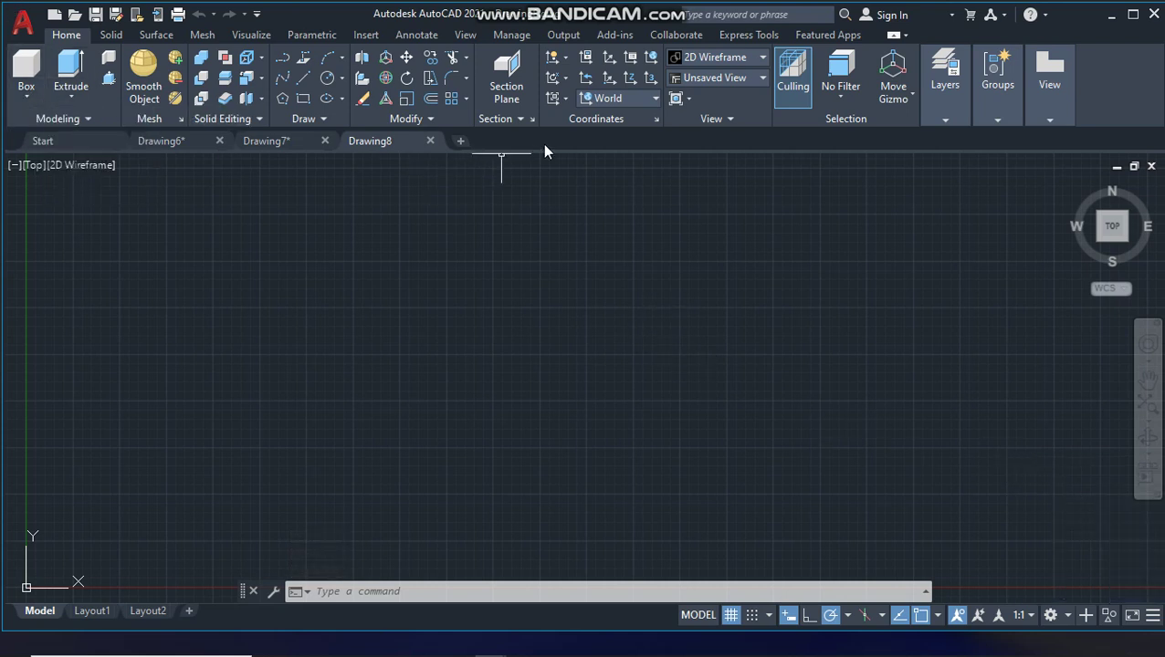
pyautogui.click(754, 80)
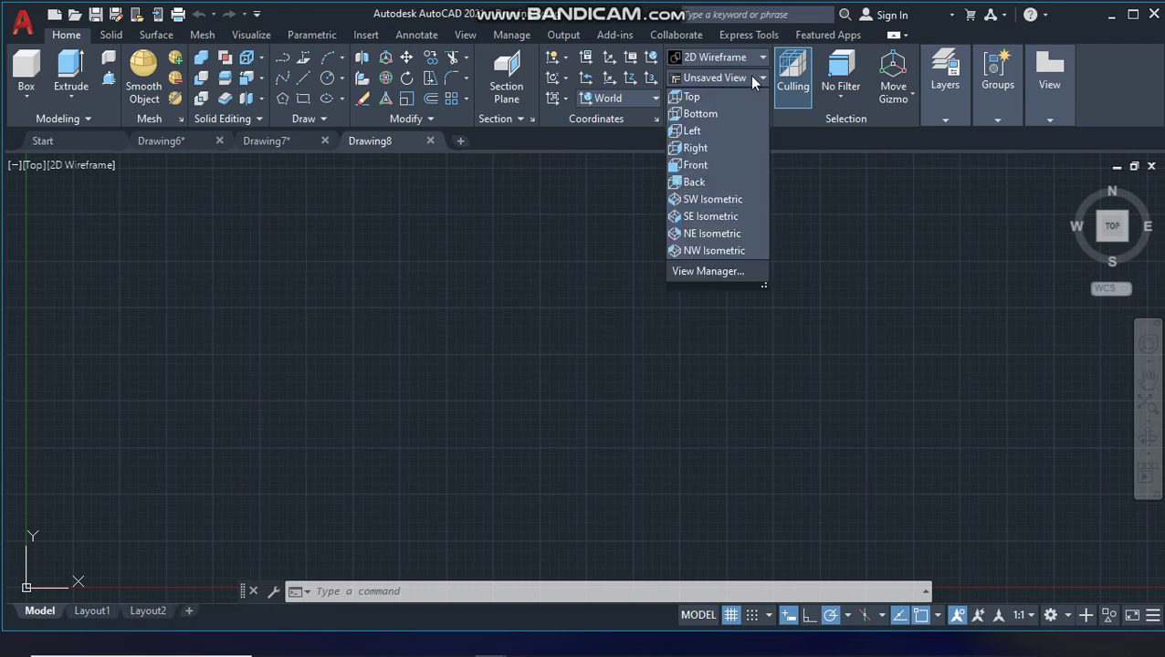
# - Switch to the SE Isometric view and draw a rectangle by two corners
pyautogui.click(734, 219)
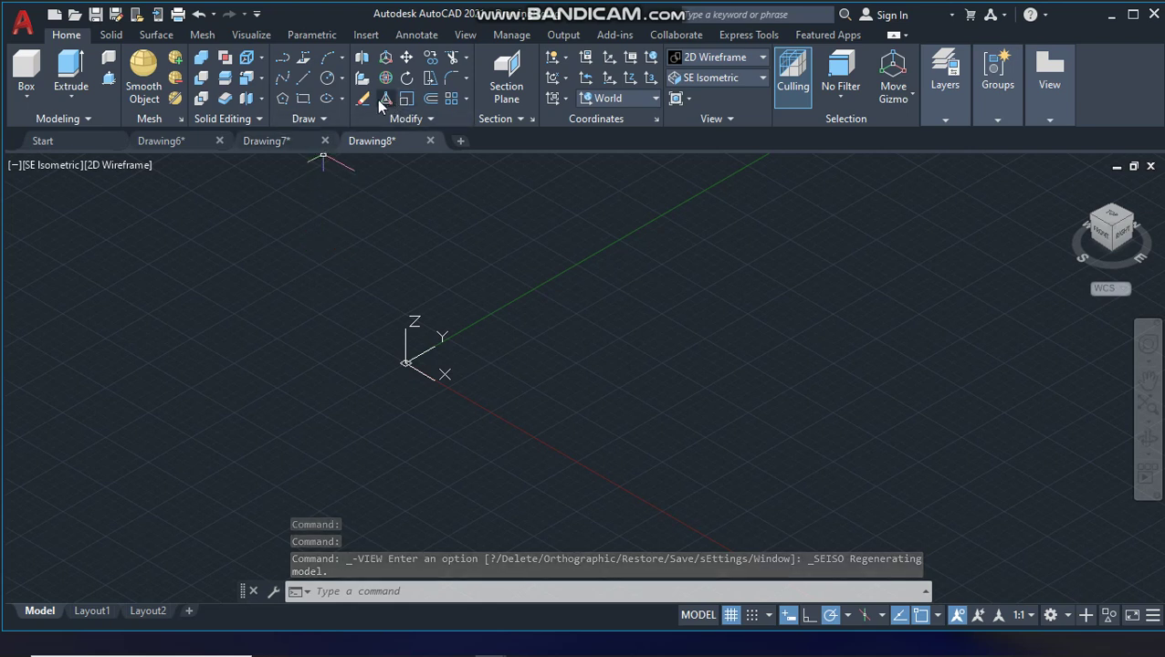
pyautogui.click(304, 100)
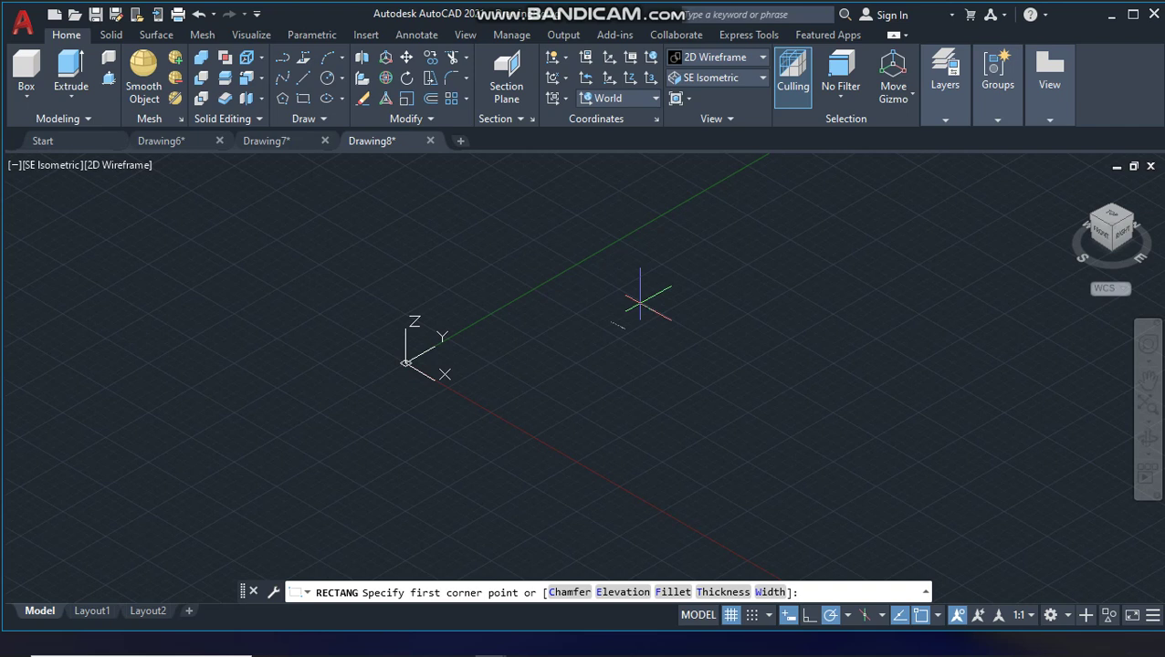
pyautogui.click(642, 303)
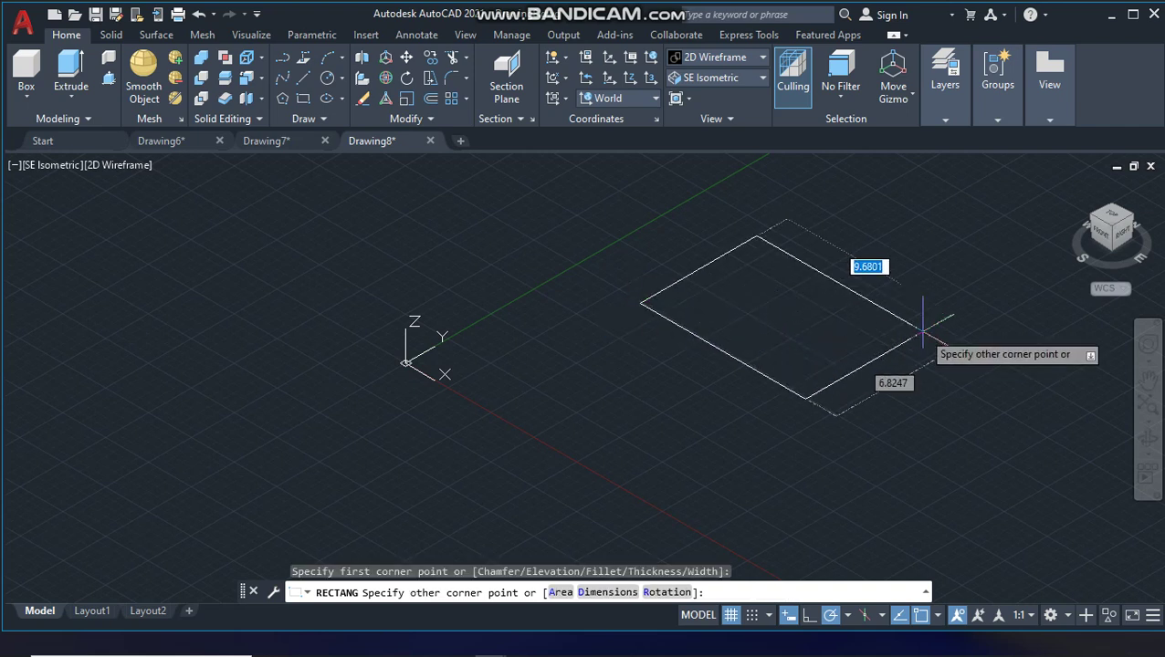
pyautogui.click(925, 328)
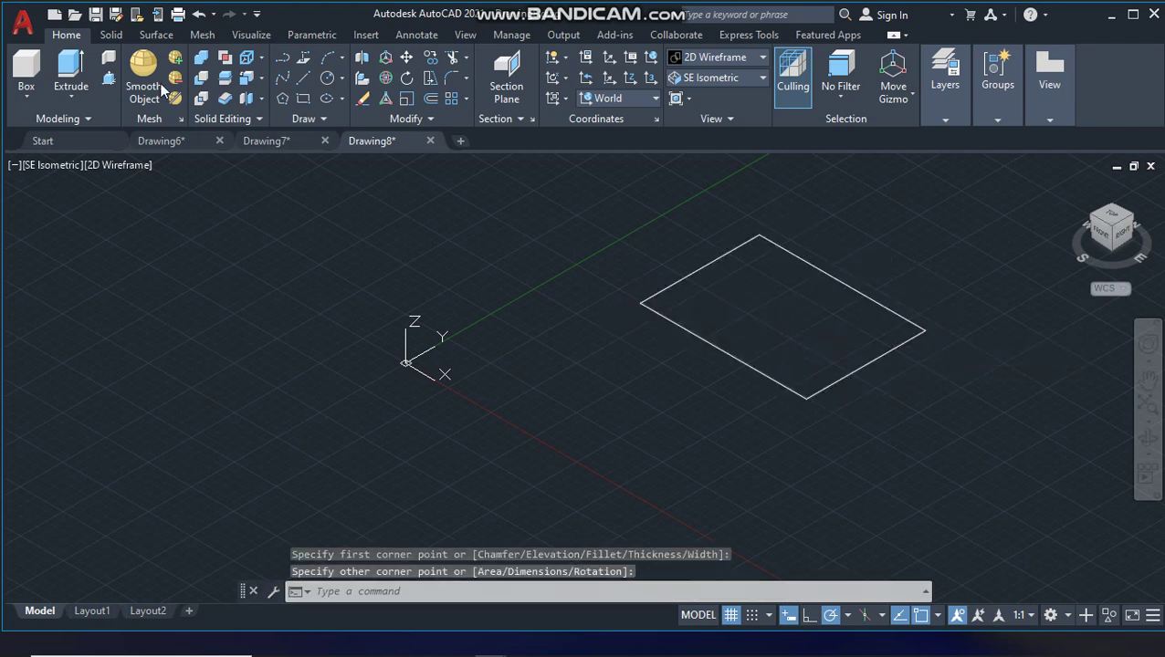
# - Press-pull the rectangle upward into a flat box solid
pyautogui.click(114, 81)
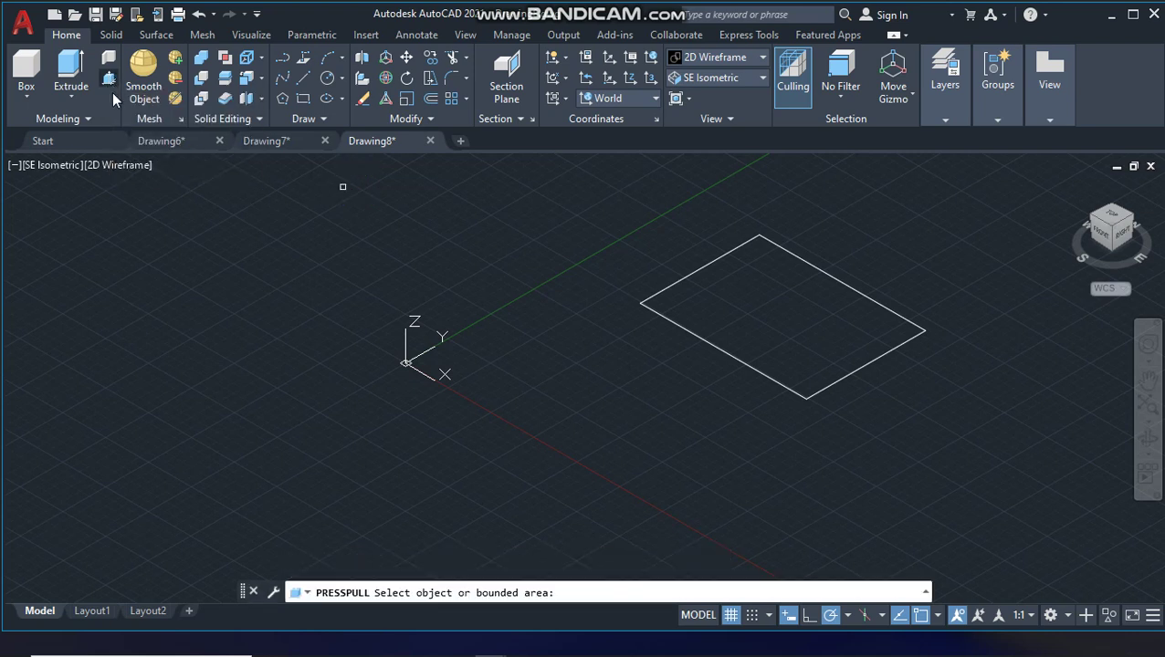
pyautogui.click(710, 311)
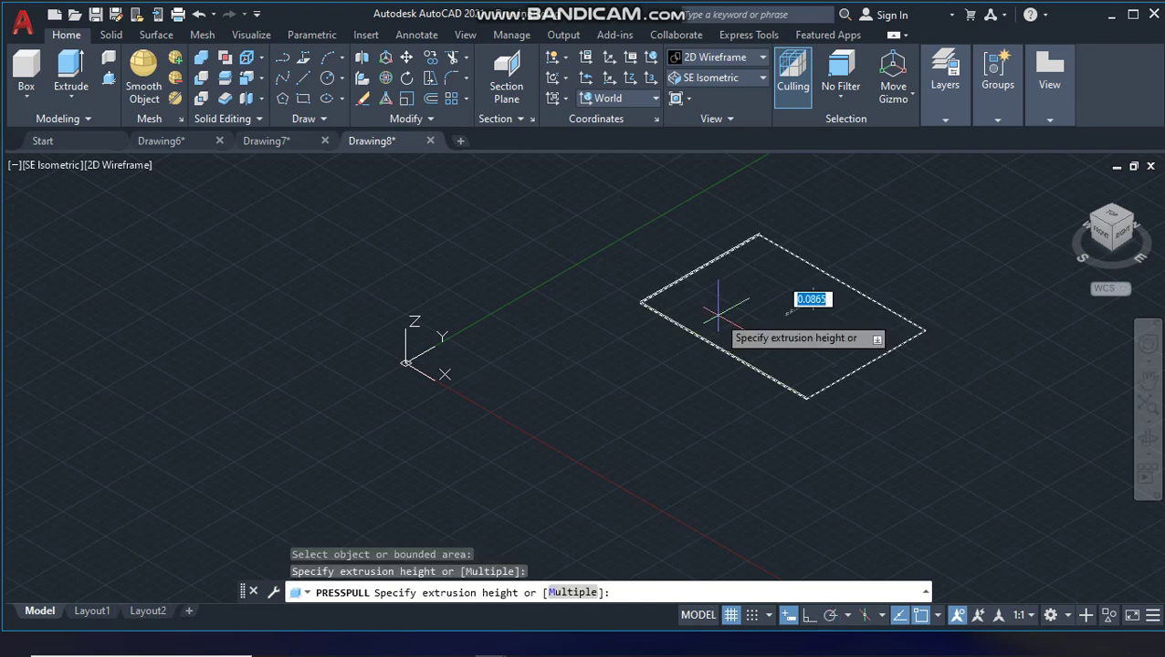
pyautogui.click(703, 263)
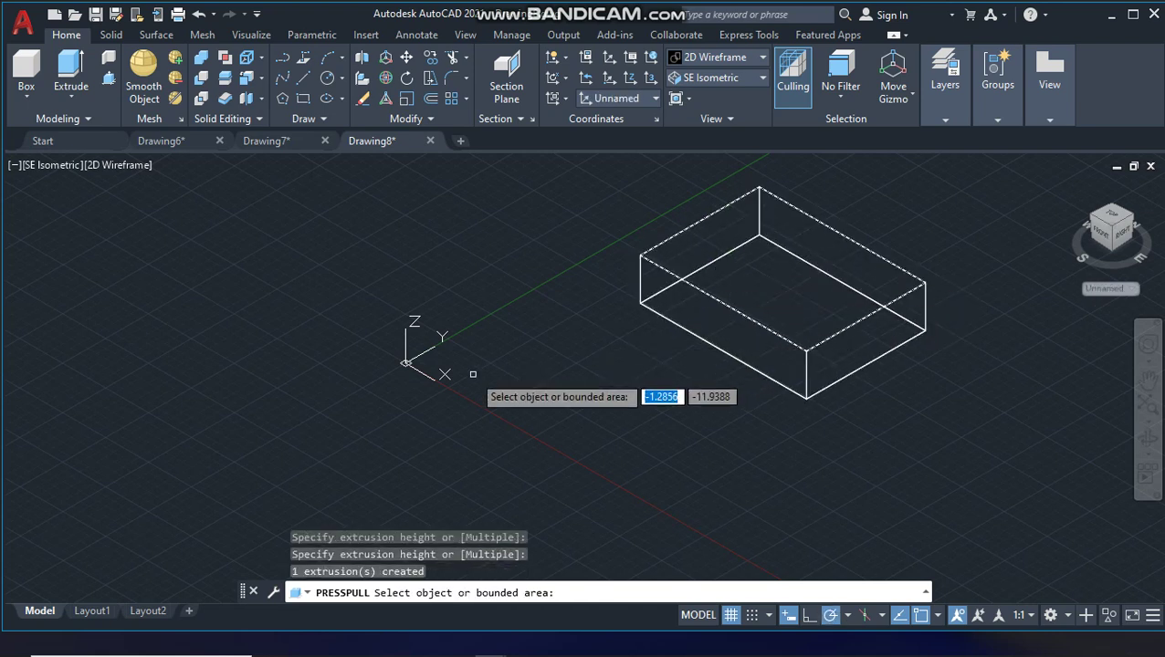
pyautogui.press('Return')
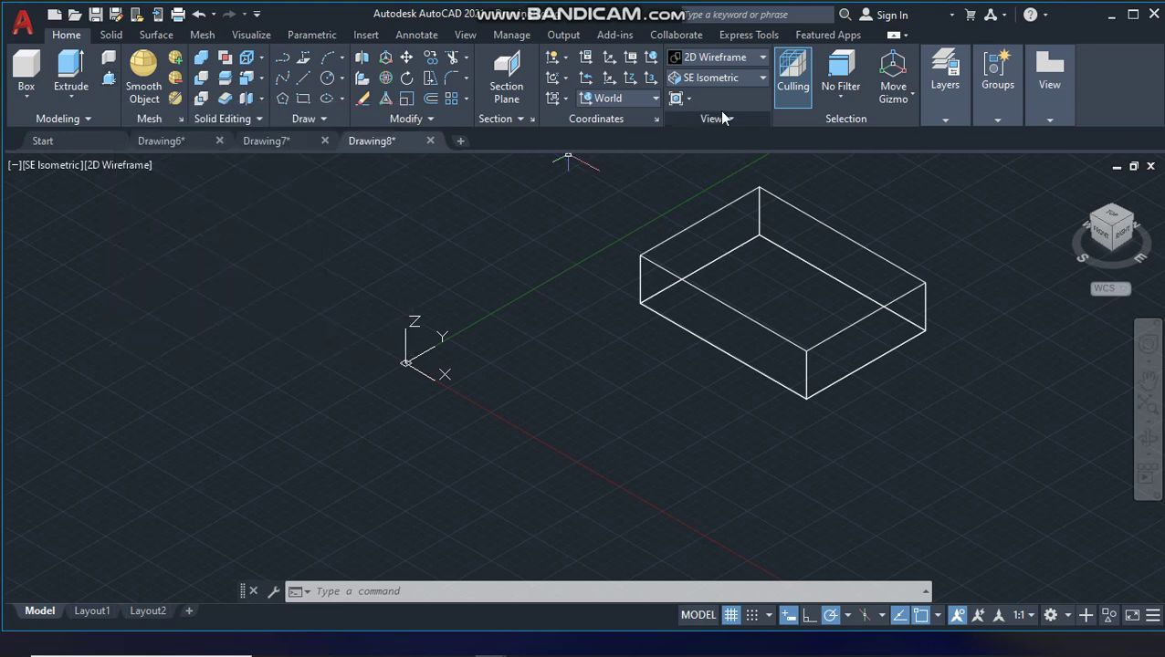
# - Shade the model in Shades of Gray and draw a line across the top face between edge midpoints
pyautogui.click(754, 57)
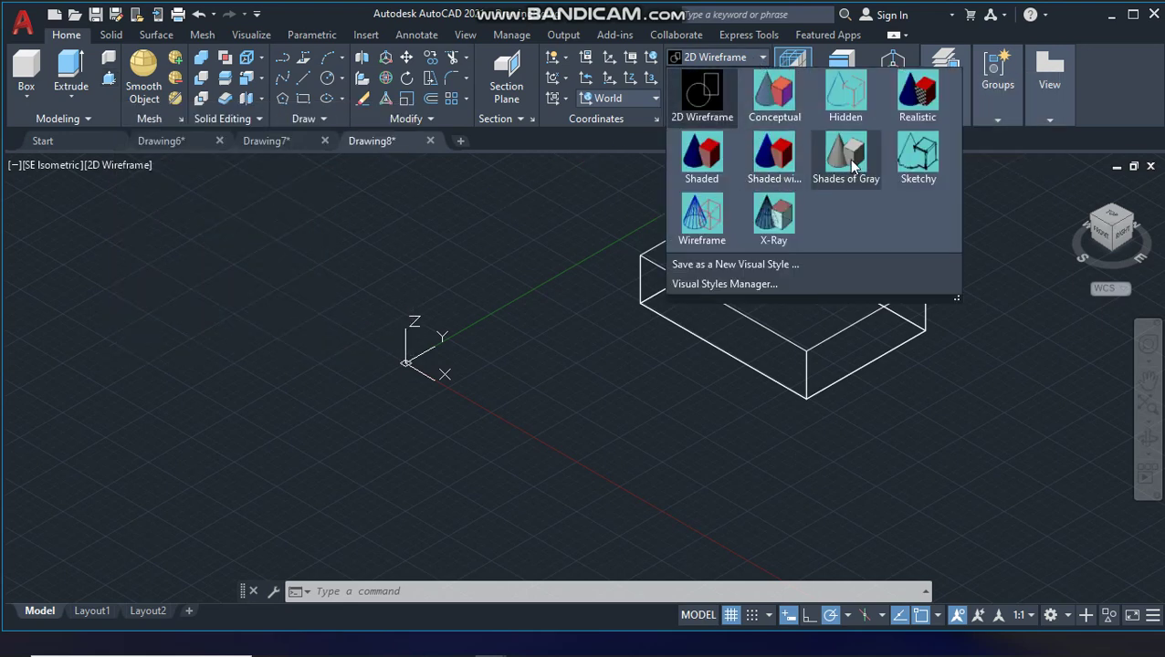
pyautogui.click(848, 159)
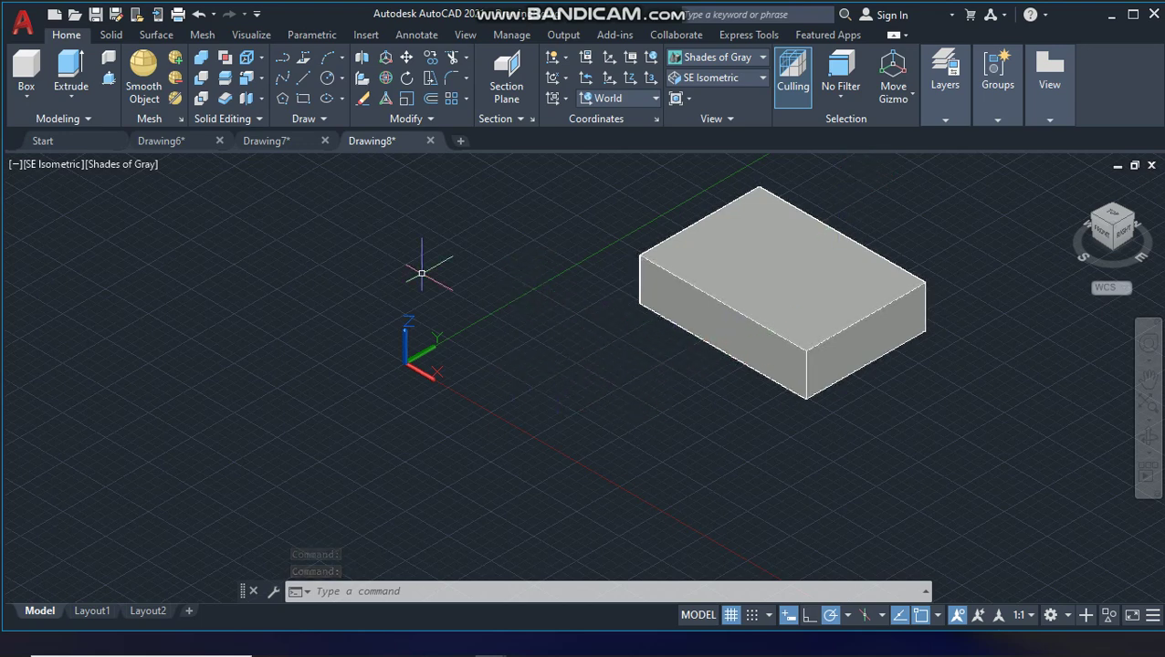
pyautogui.click(304, 81)
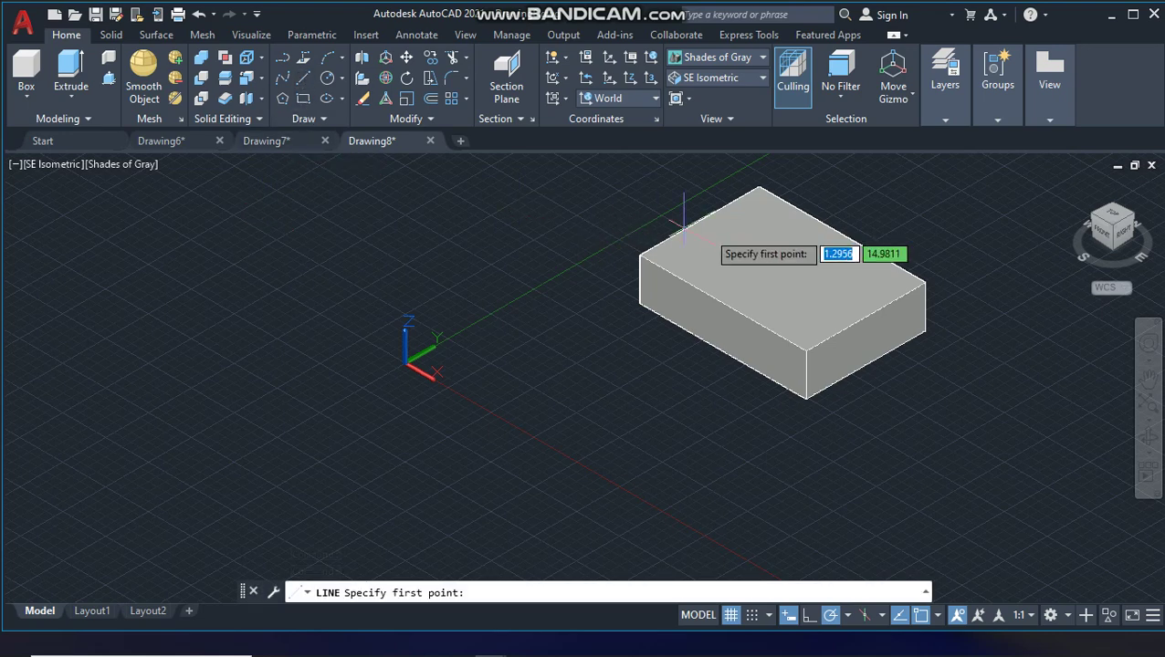
pyautogui.click(722, 301)
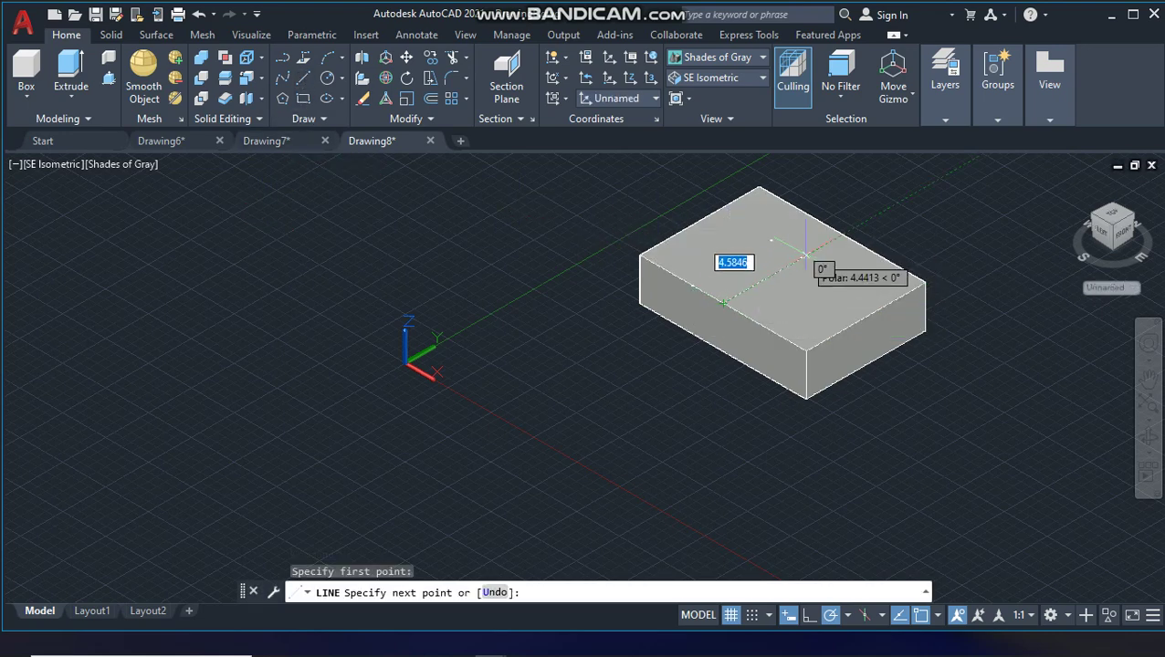
pyautogui.click(840, 236)
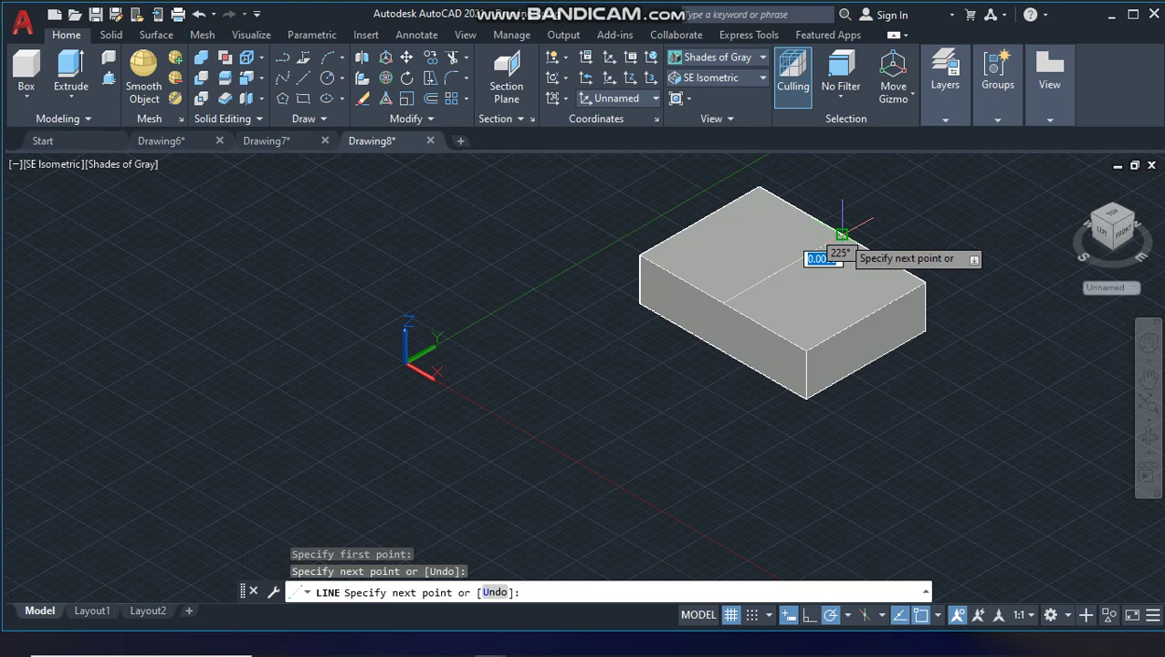
pyautogui.press('Escape')
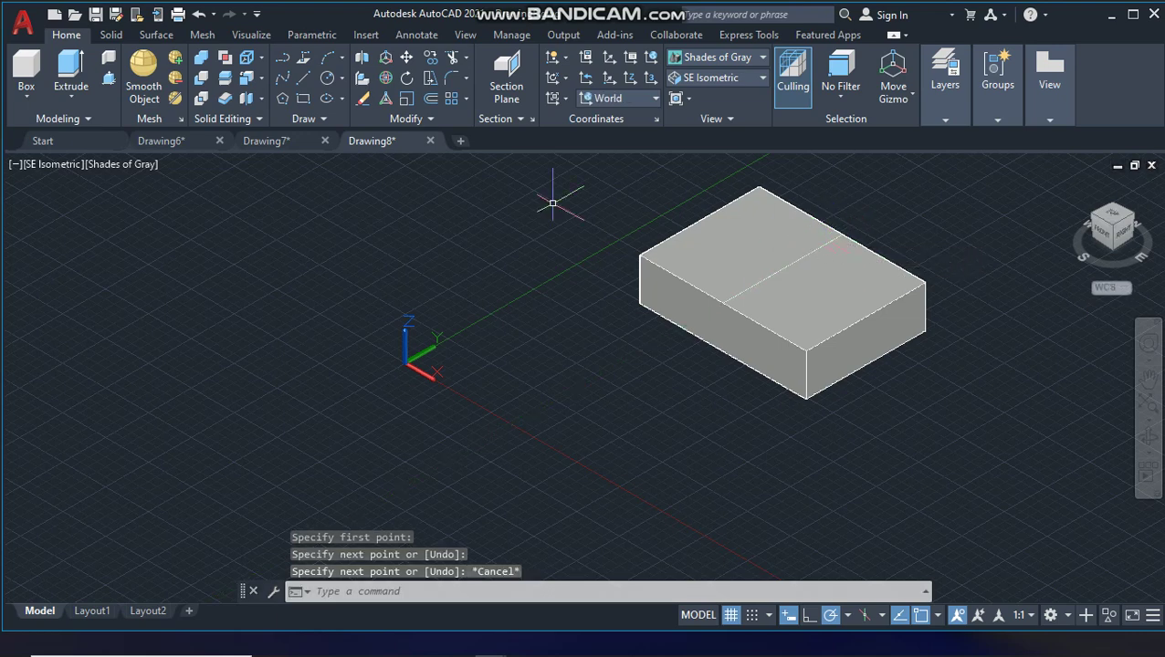
# - Draw a circle centred on the top-face line
pyautogui.click(329, 78)
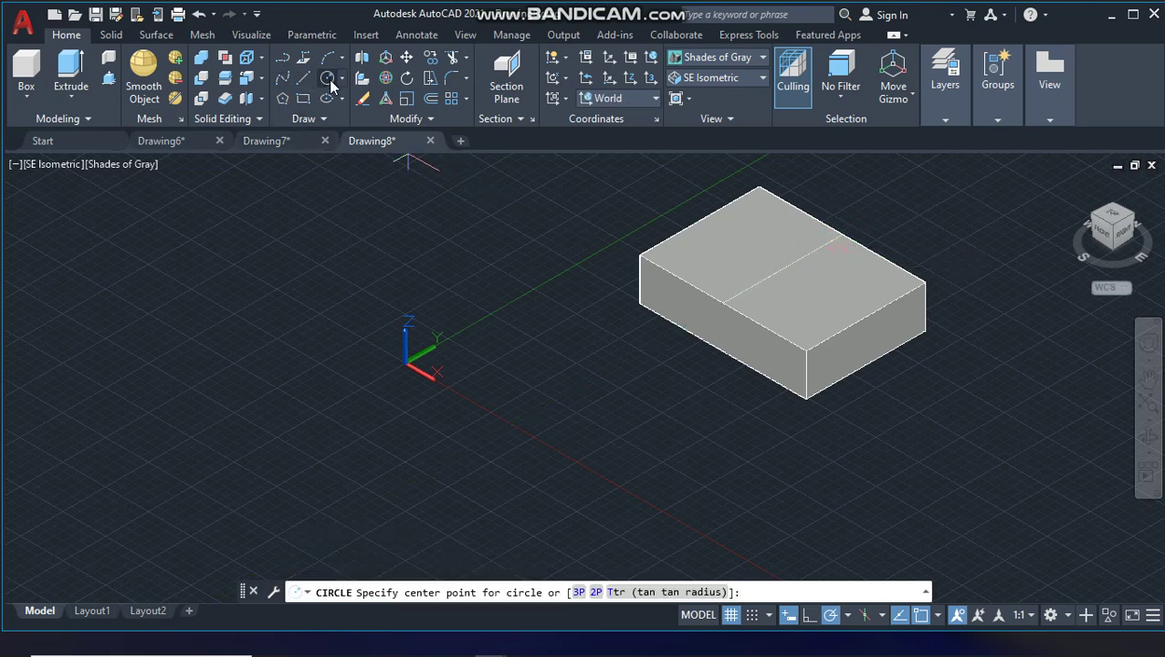
pyautogui.click(781, 265)
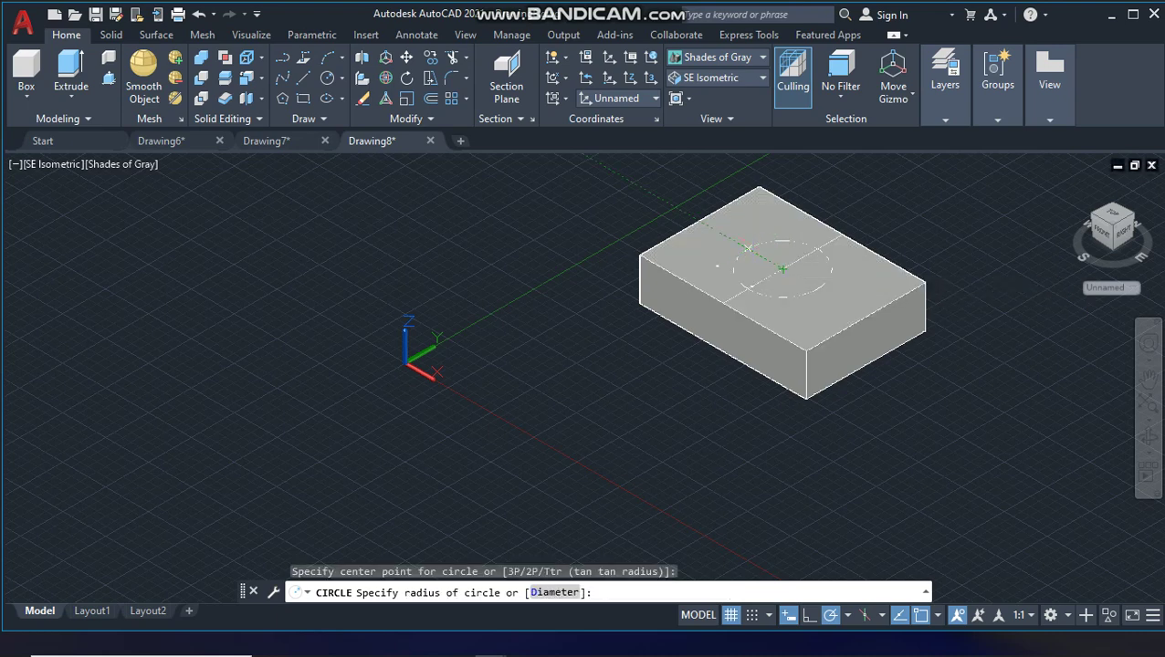
pyautogui.click(748, 246)
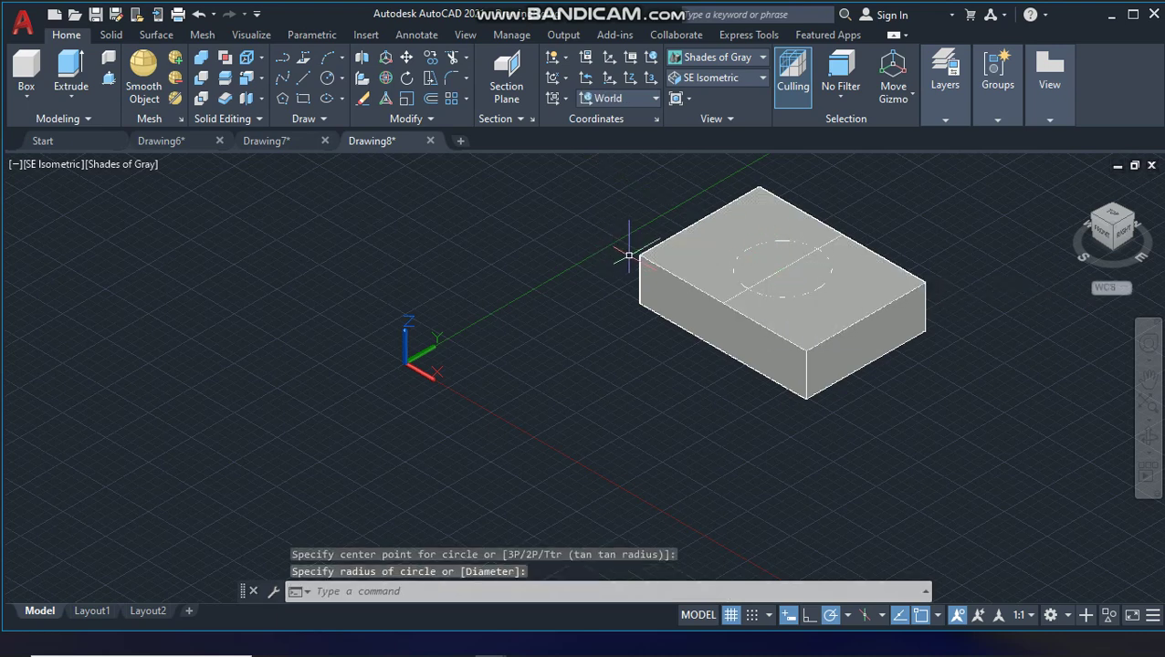
pyautogui.click(109, 77)
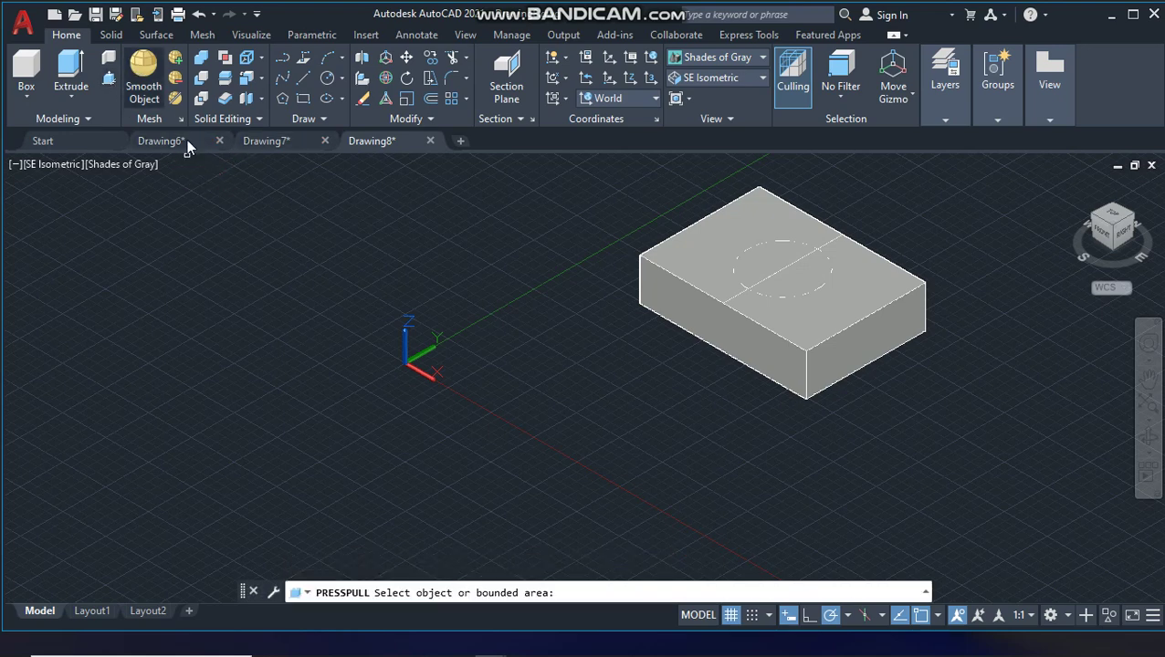
pyautogui.click(758, 265)
pyautogui.click(749, 402)
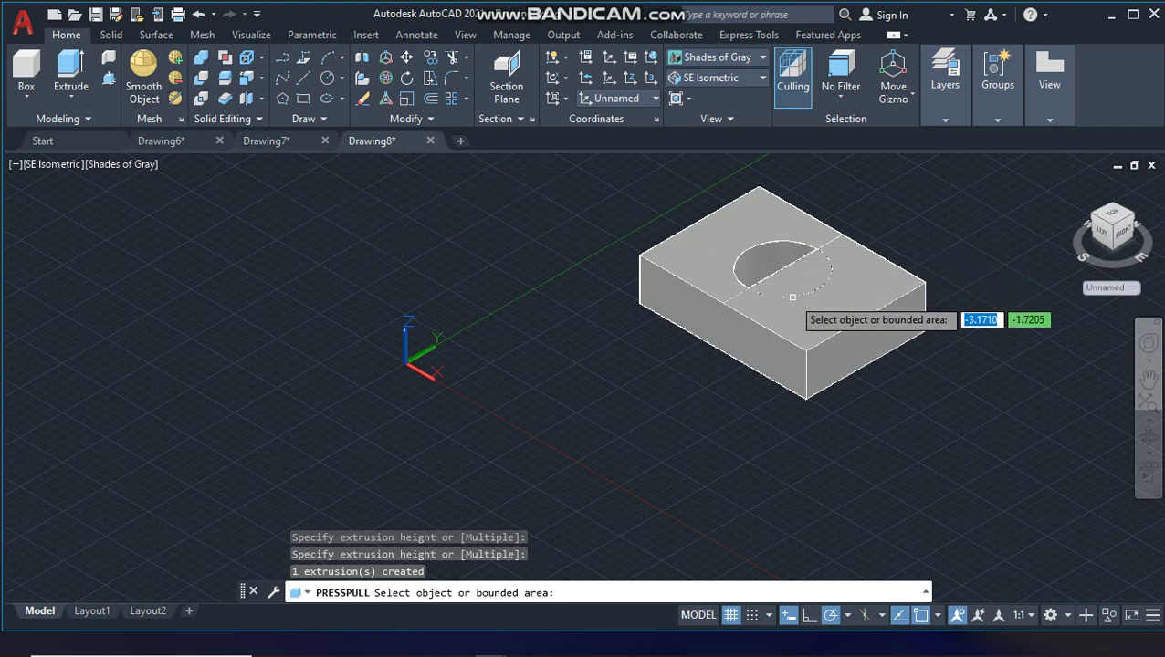
pyautogui.click(781, 282)
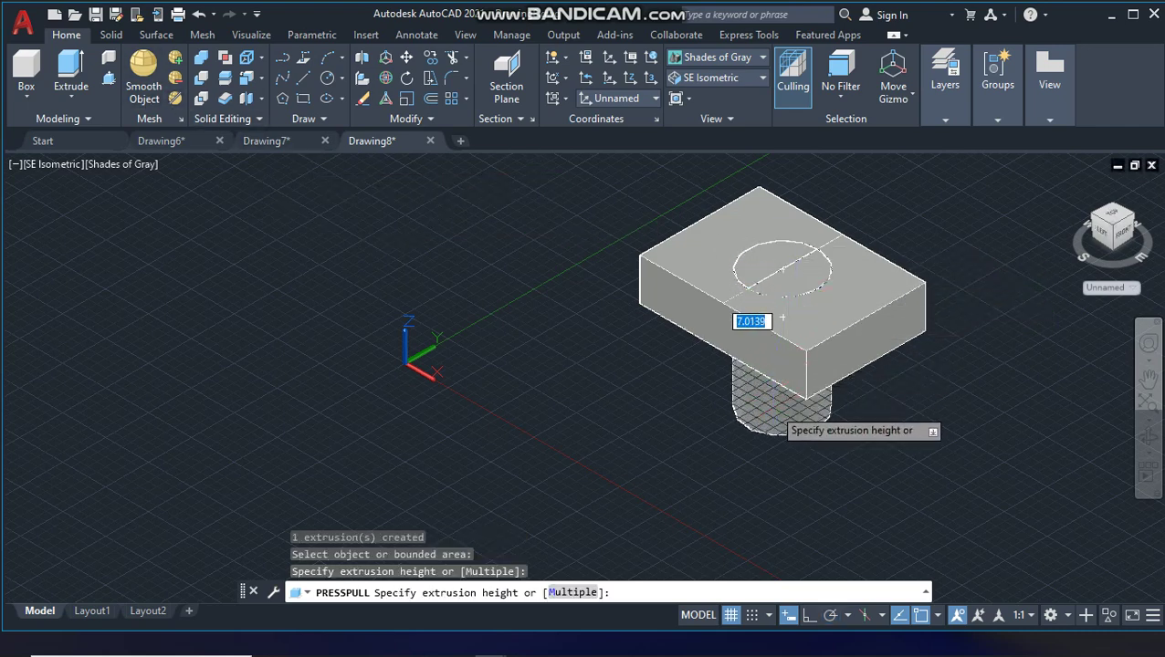
pyautogui.click(754, 406)
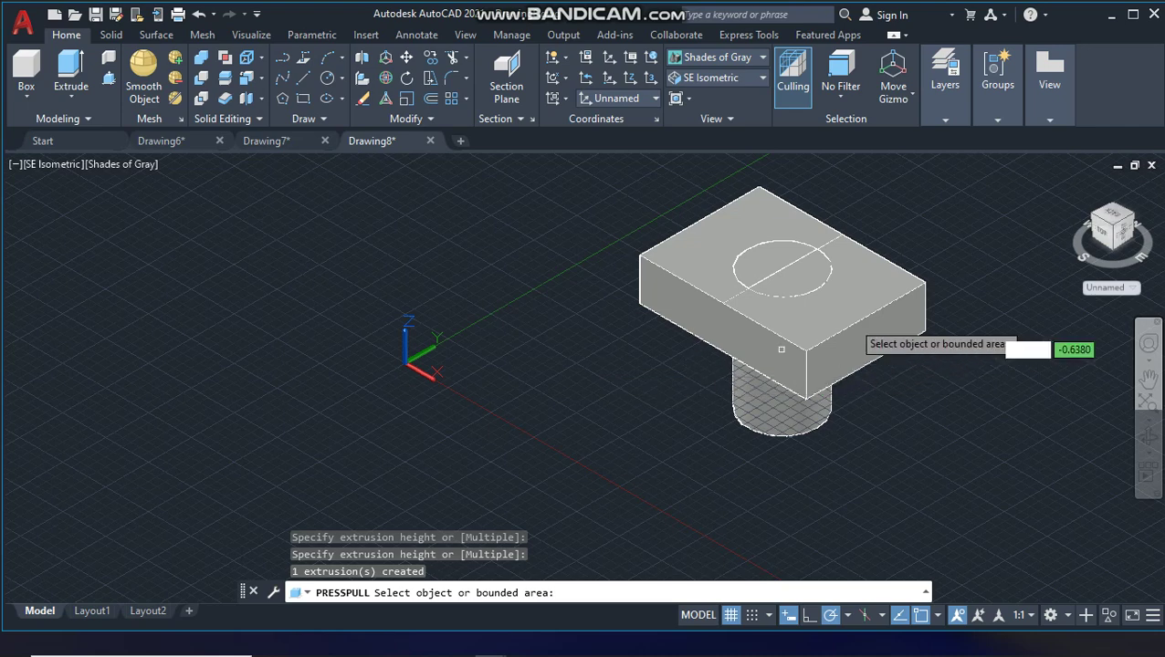
pyautogui.click(873, 289)
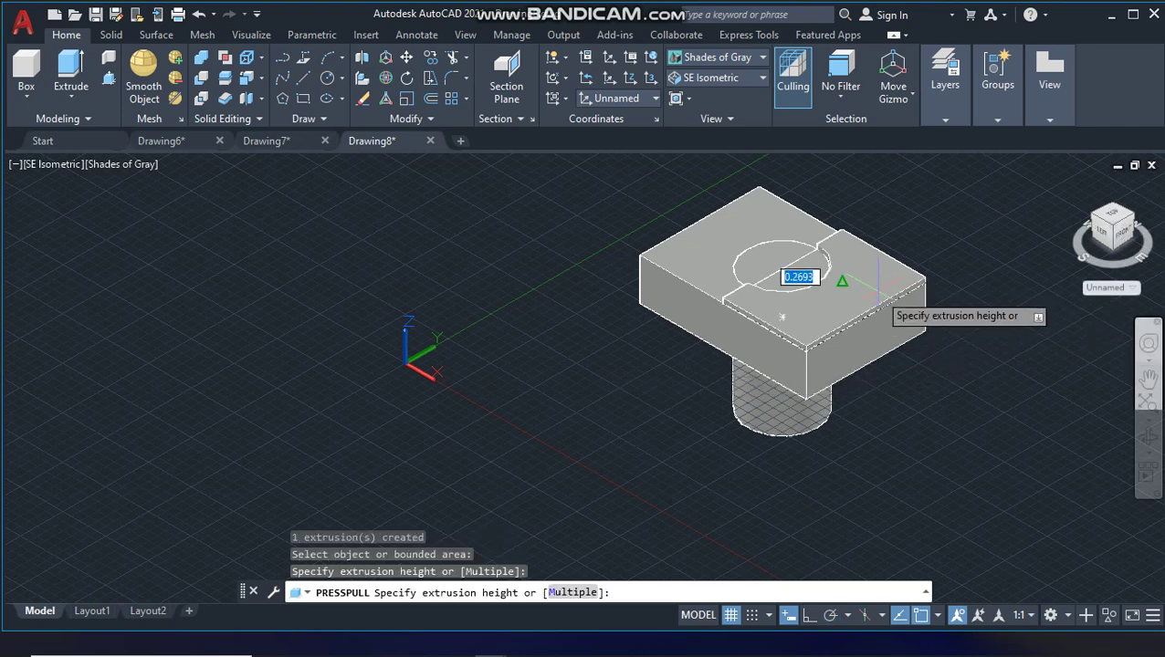
pyautogui.click(840, 449)
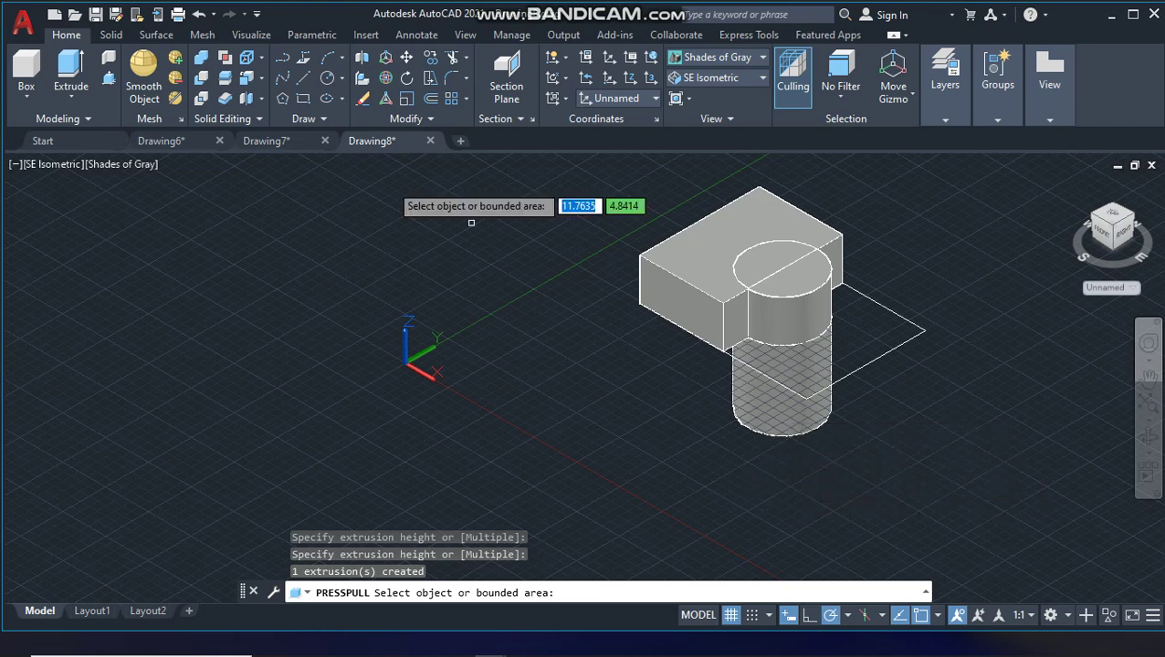
pyautogui.press('Return')
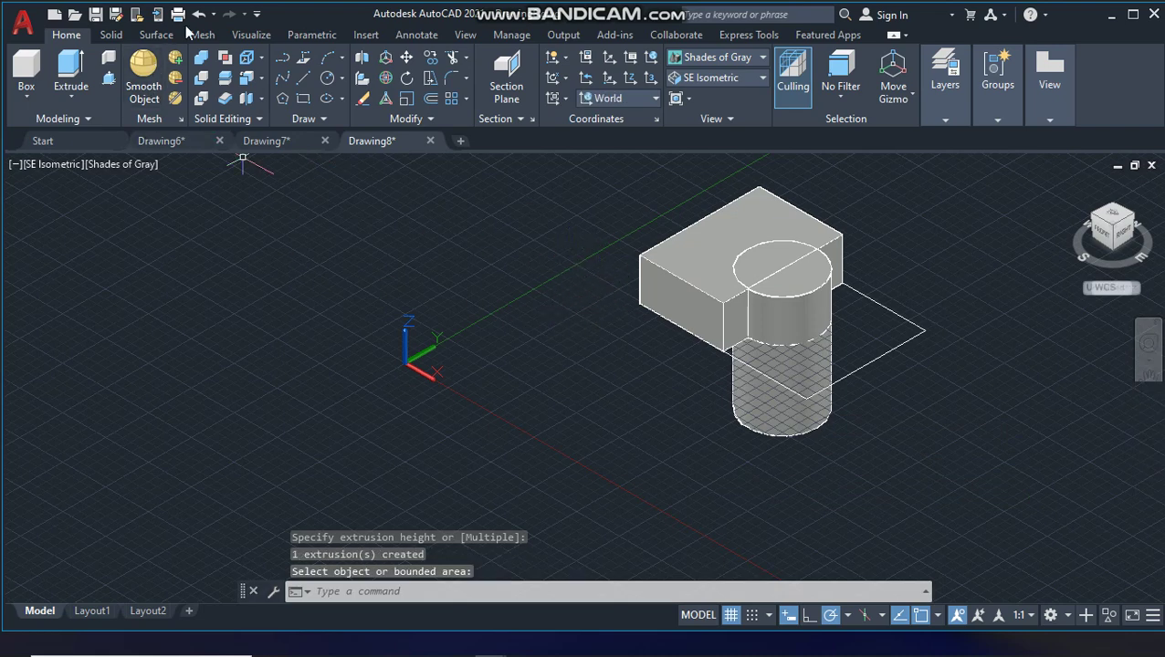
pyautogui.click(198, 16)
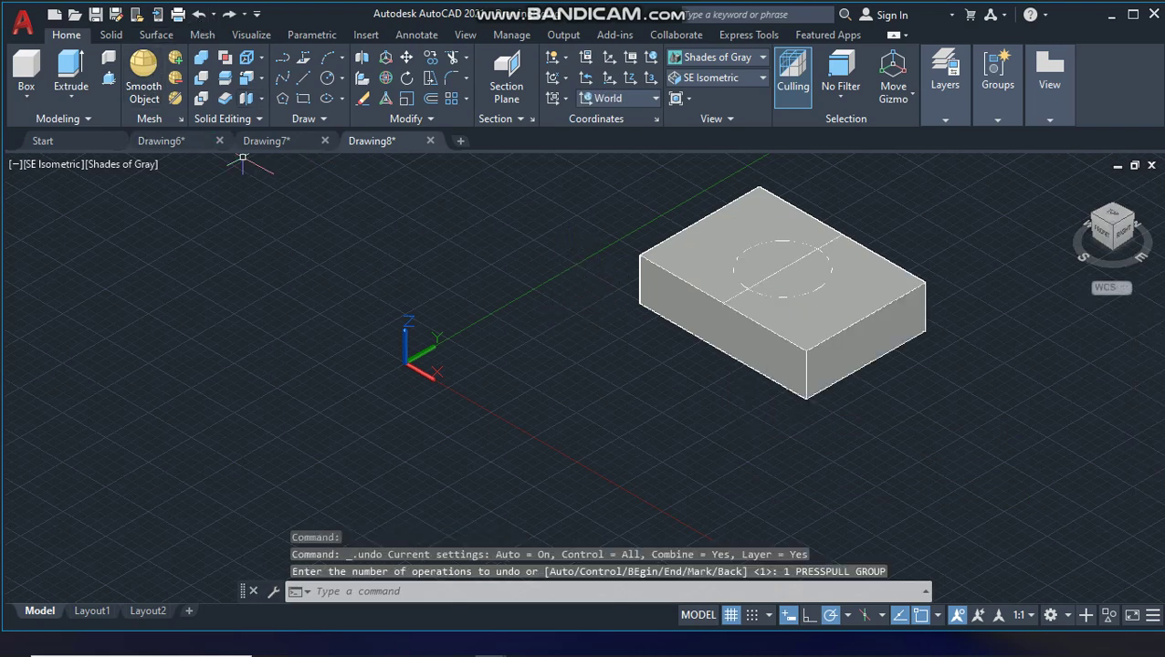
# - Press-pull both halves of the top-face circle down through the whole plate to form a hole
pyautogui.click(110, 78)
pyautogui.click(782, 290)
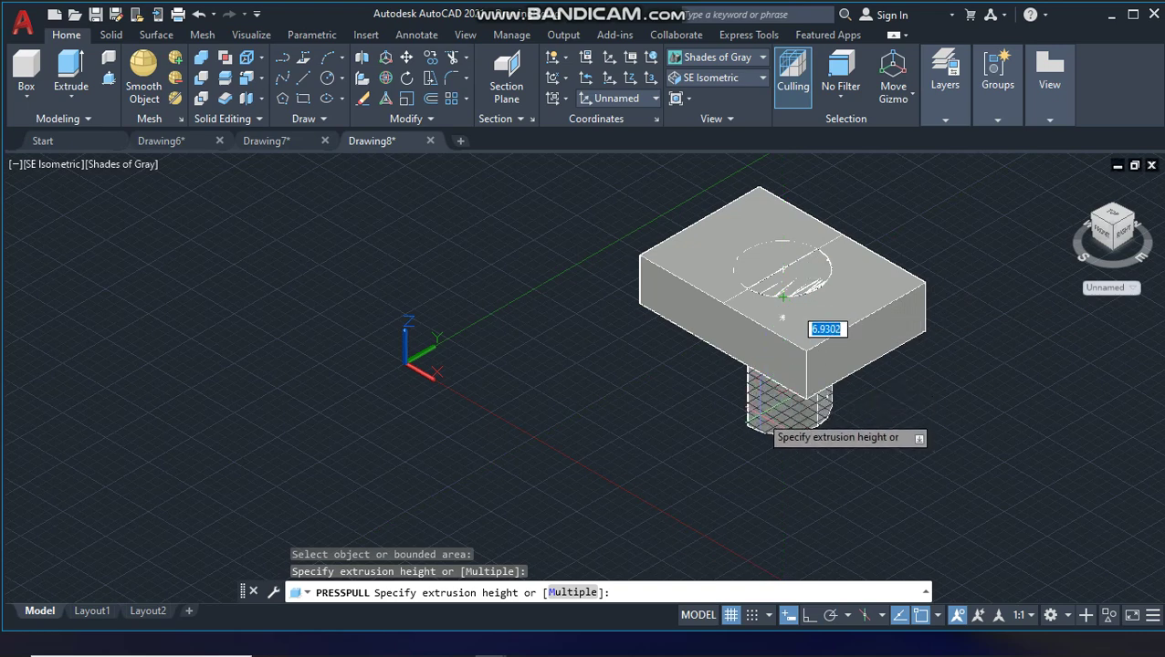
pyautogui.click(782, 318)
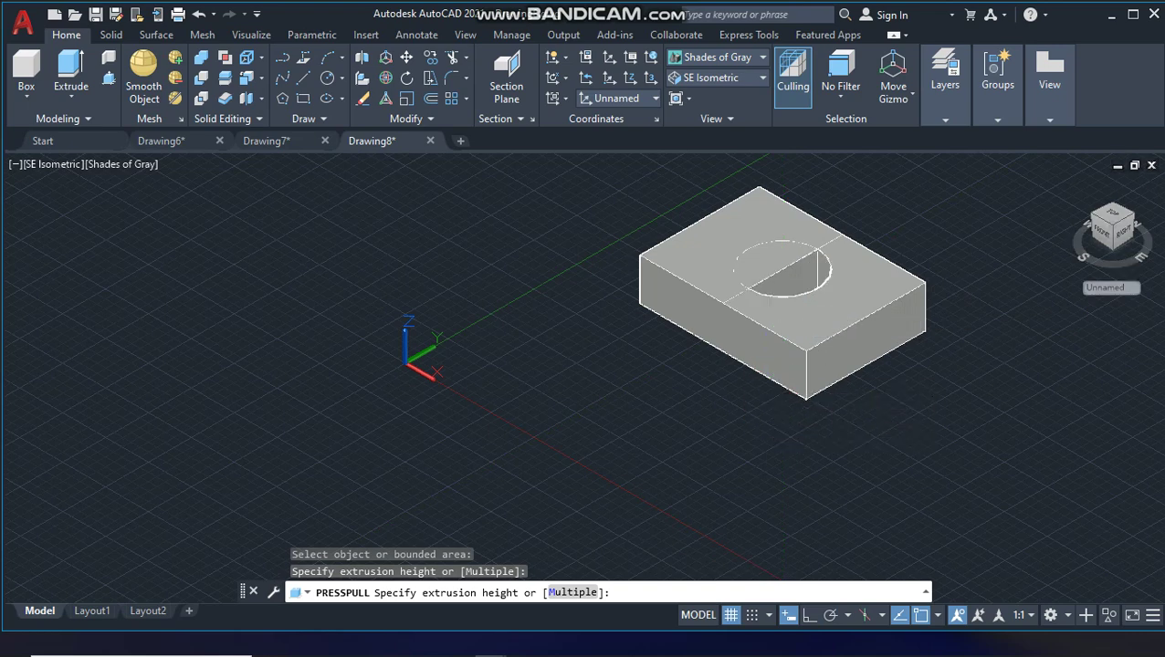
pyautogui.click(757, 271)
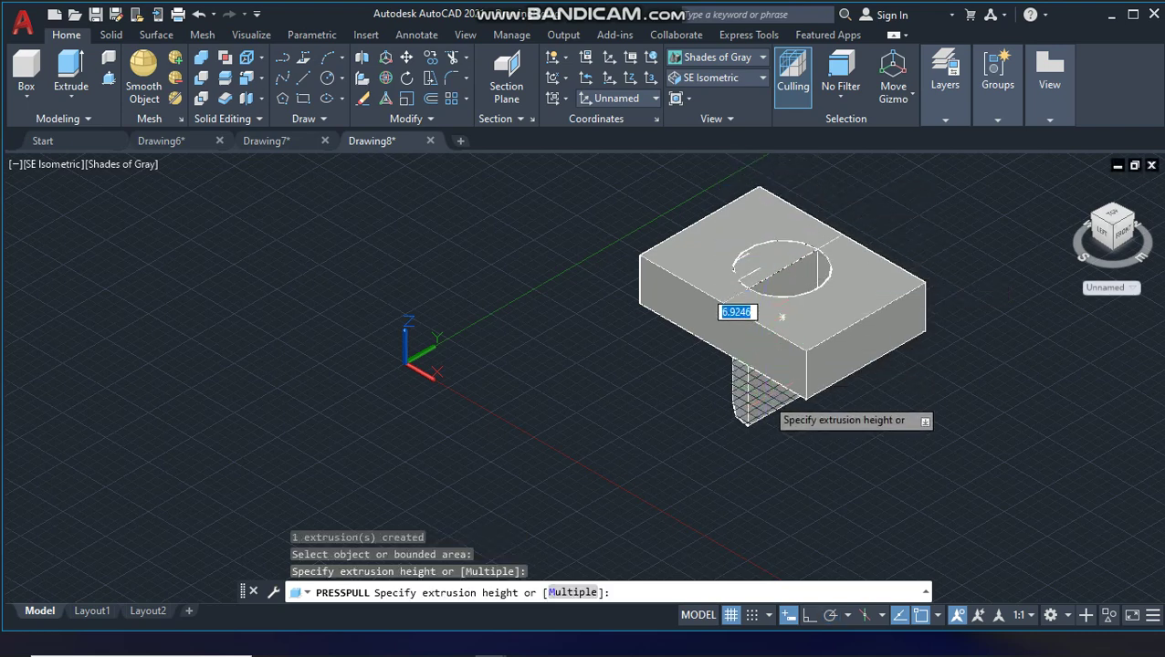
pyautogui.click(782, 317)
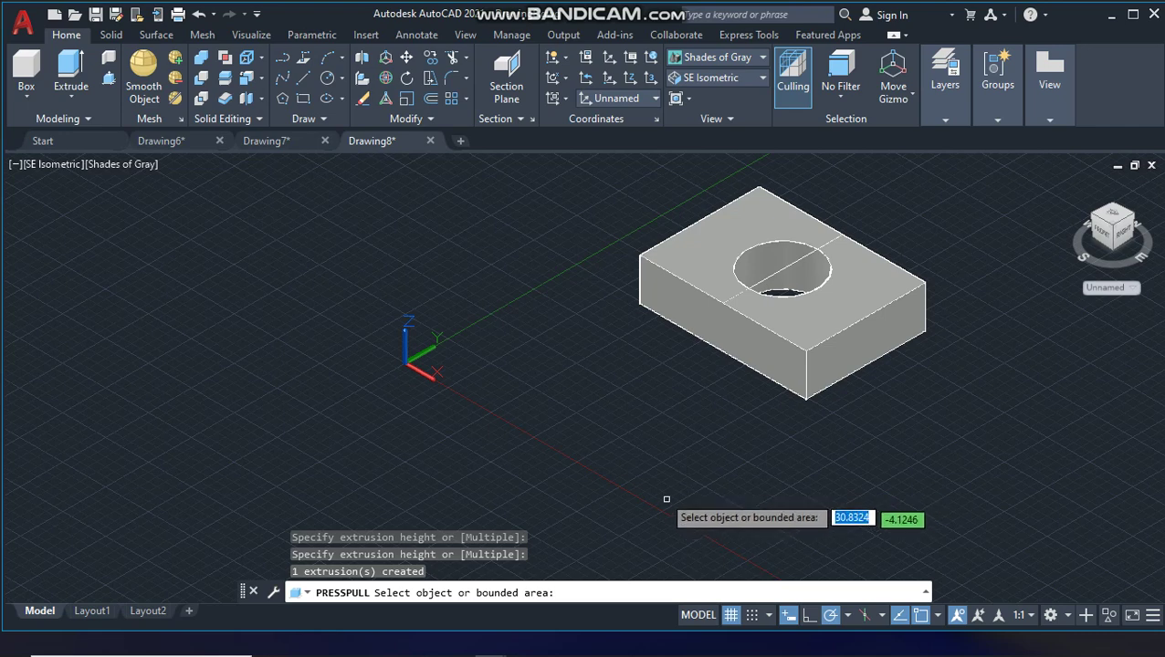
pyautogui.press('Return')
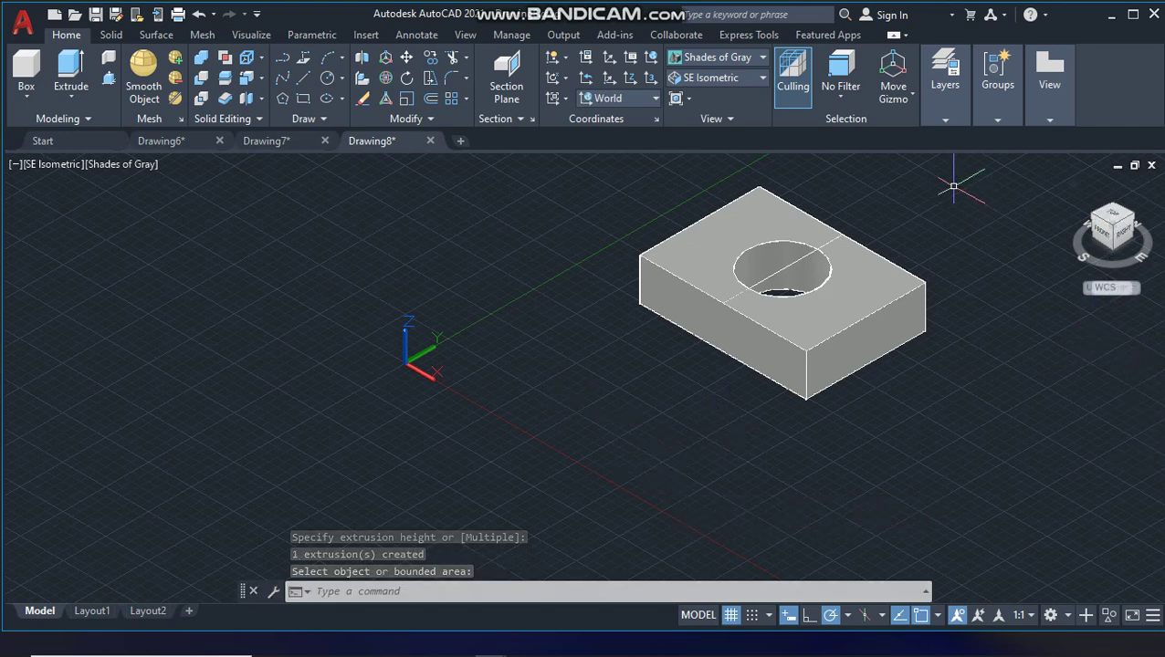
# - Set the UCS to Top and draw a rectangle left of the holed plate
pyautogui.click(624, 100)
pyautogui.click(618, 141)
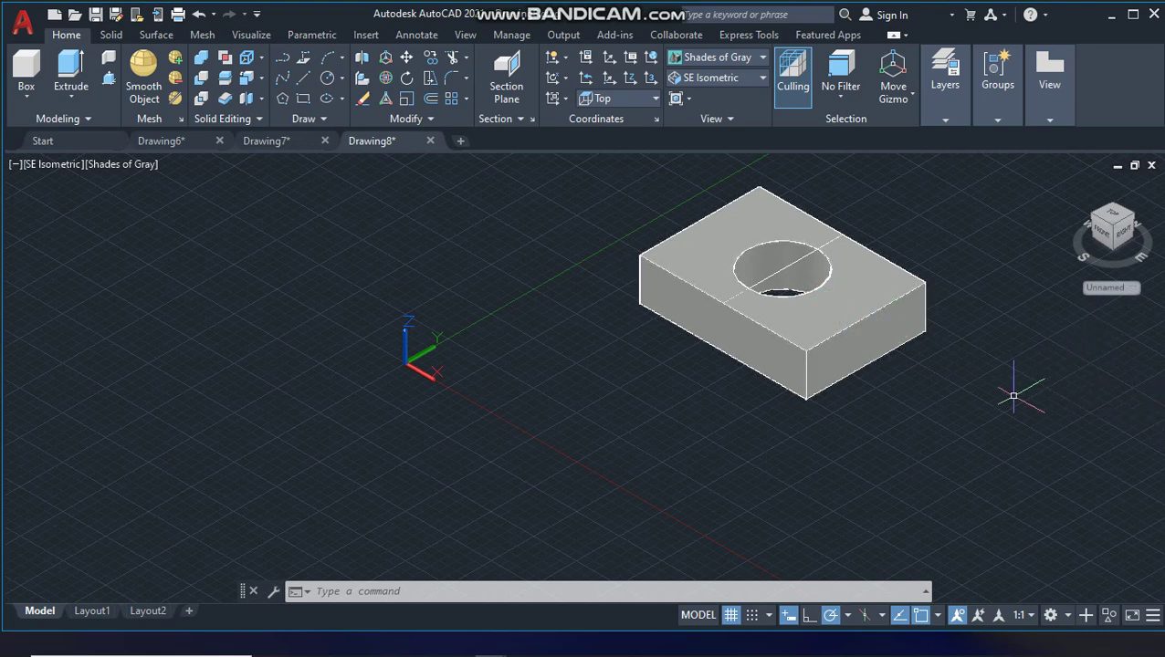
pyautogui.click(308, 99)
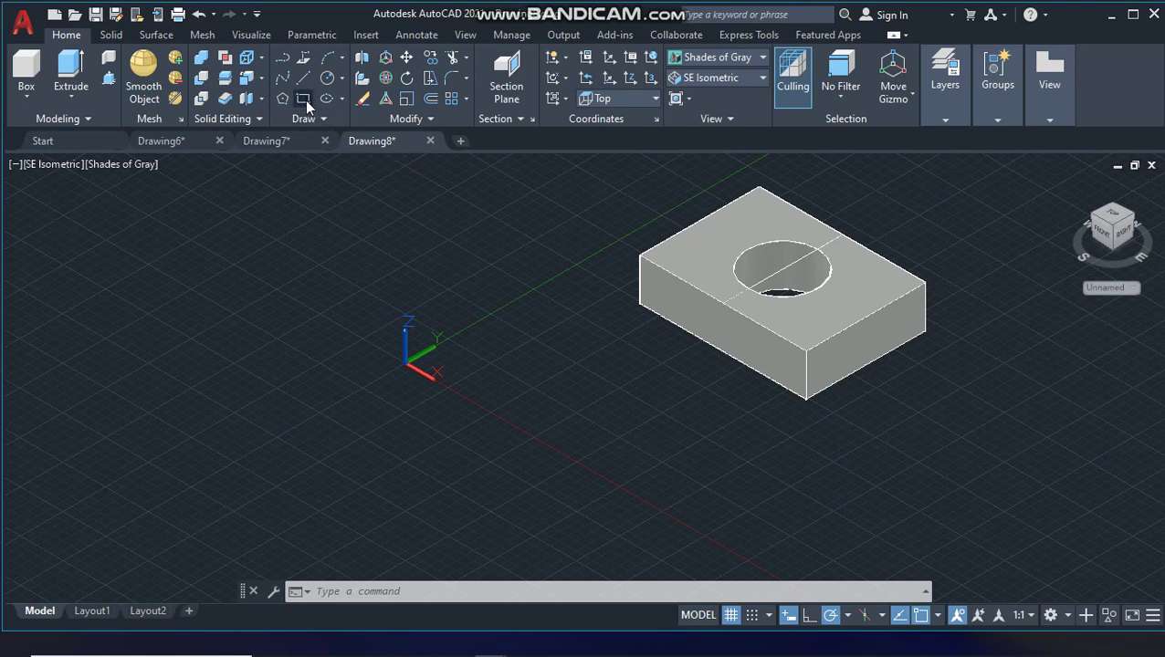
pyautogui.click(160, 374)
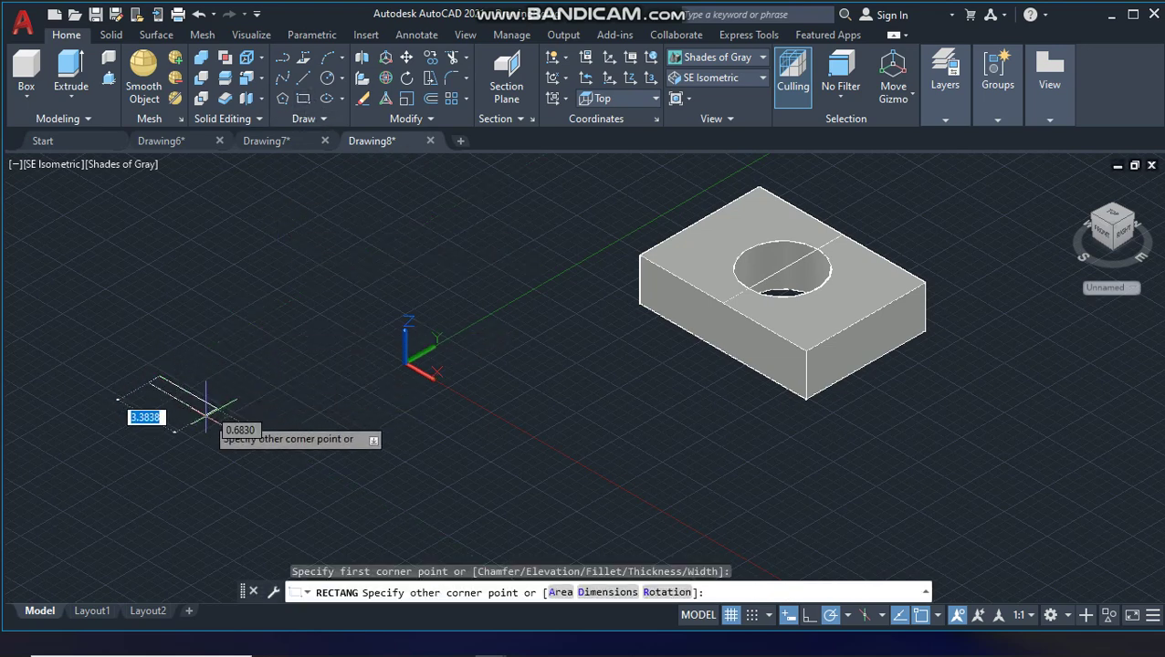
pyautogui.click(219, 491)
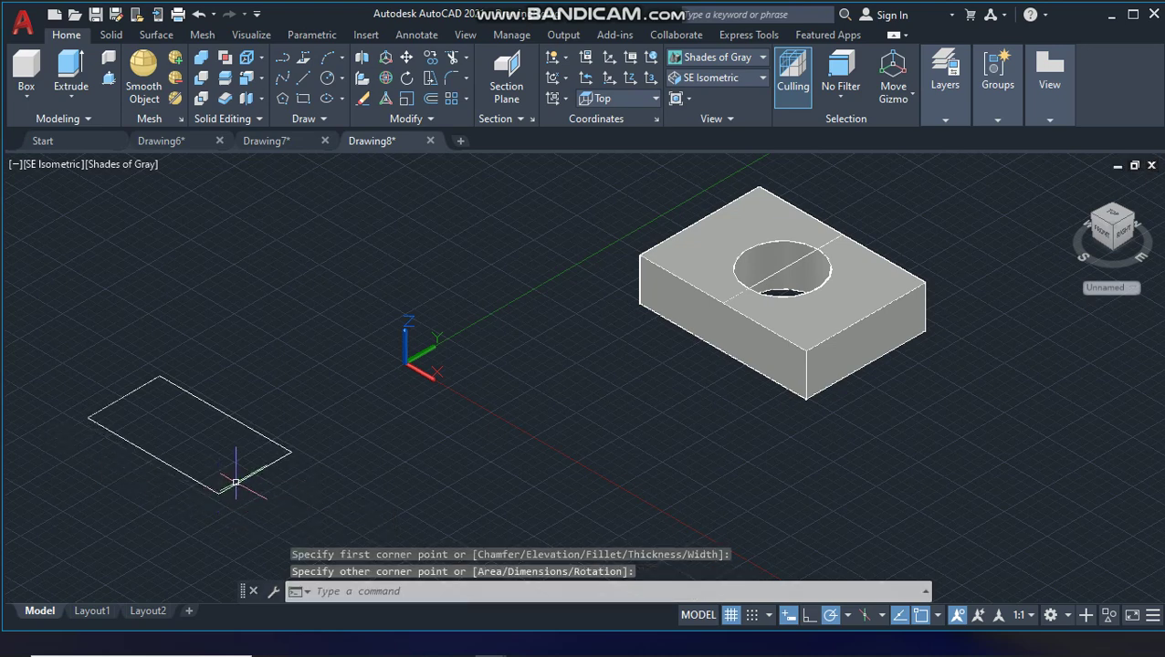
# - Press-pull the new rectangle up into a second box solid
pyautogui.click(109, 81)
pyautogui.click(176, 441)
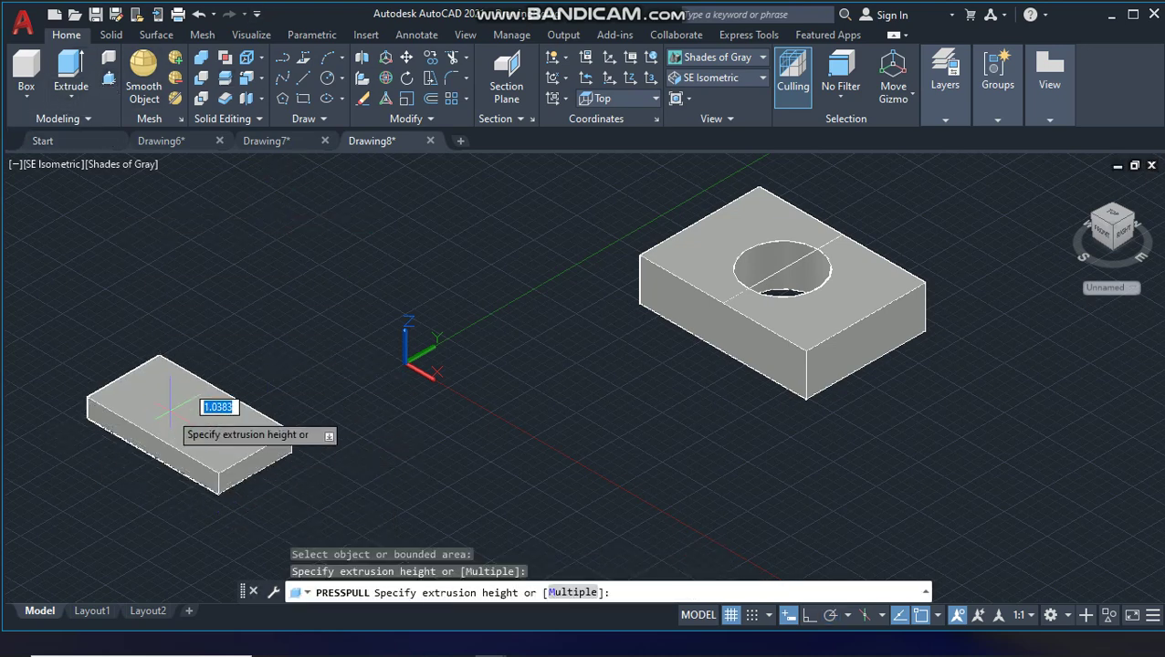
pyautogui.click(176, 385)
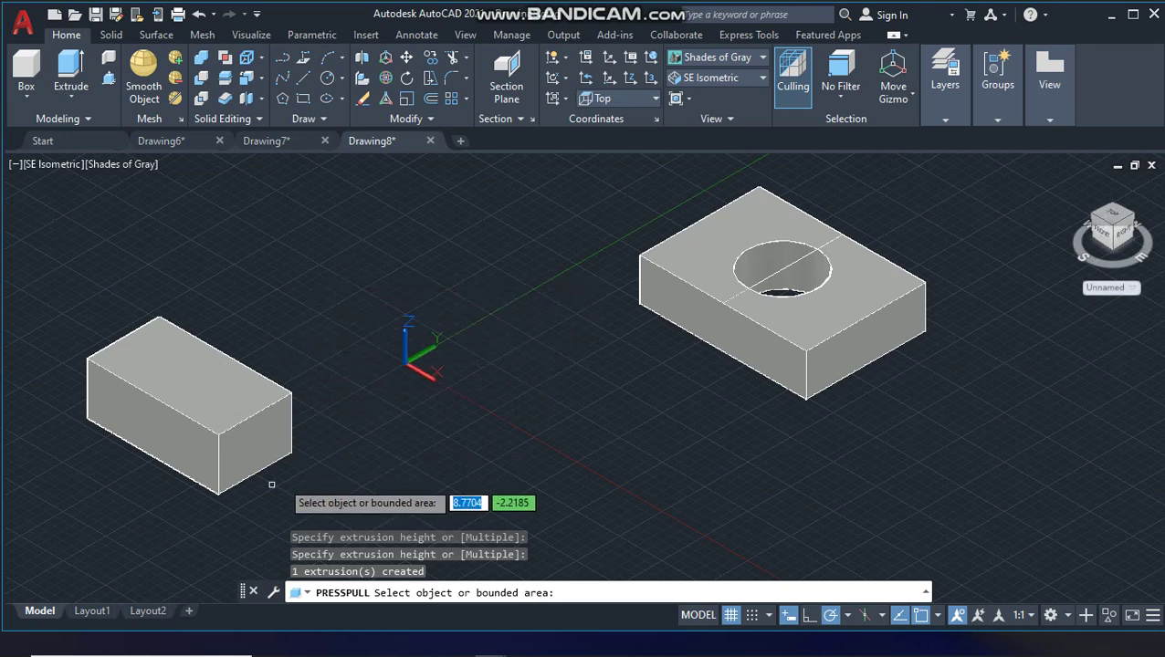
pyautogui.press('Return')
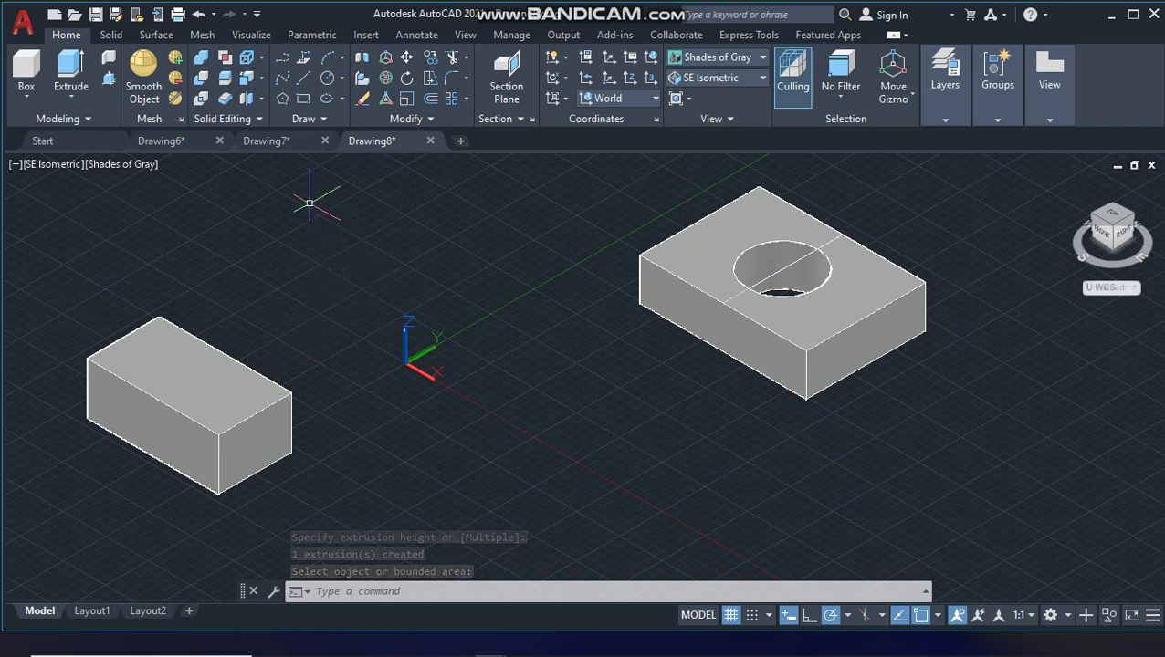
# - Draw a line across the second block's top face between edge midpoints
pyautogui.click(307, 78)
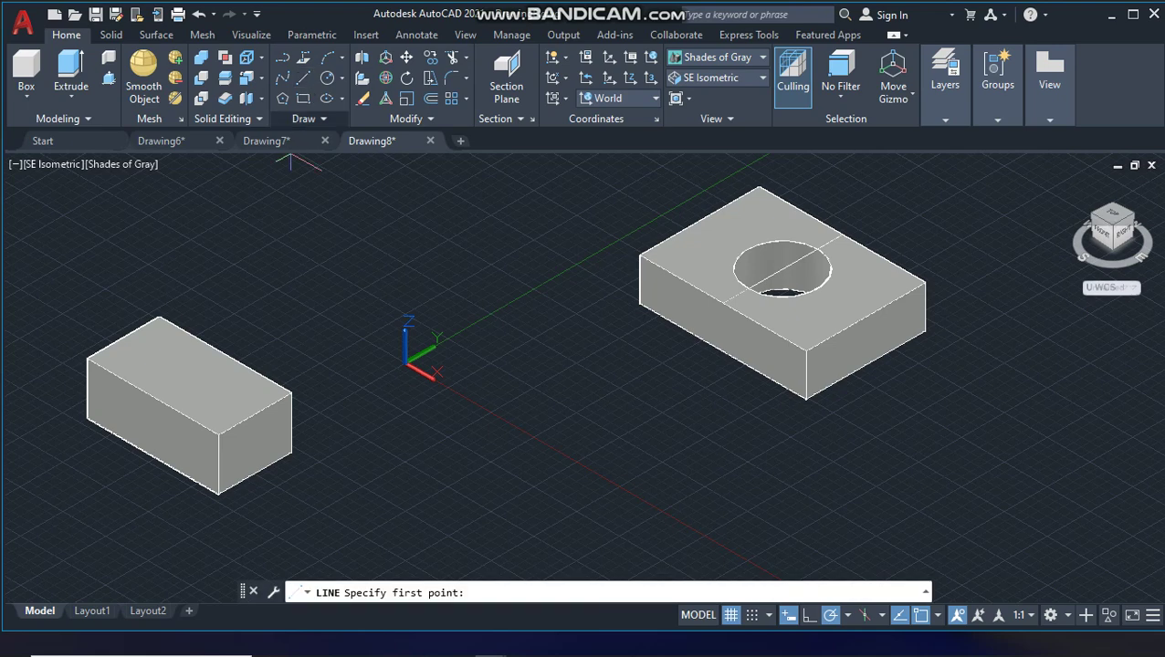
pyautogui.click(152, 396)
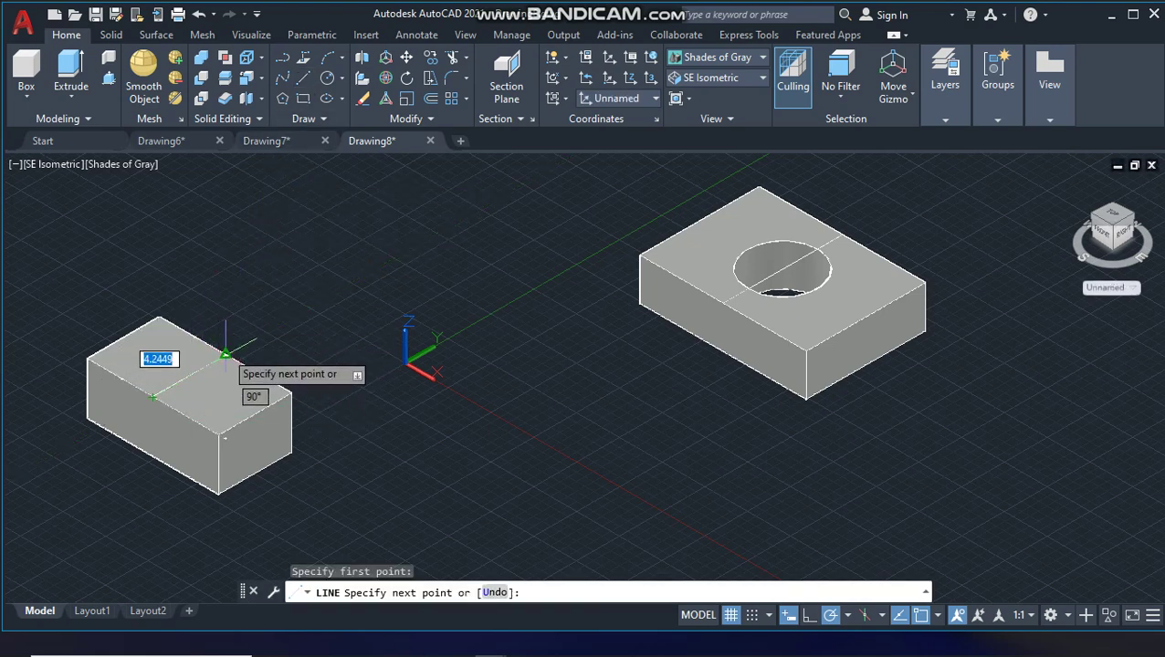
pyautogui.click(225, 354)
pyautogui.press('Escape')
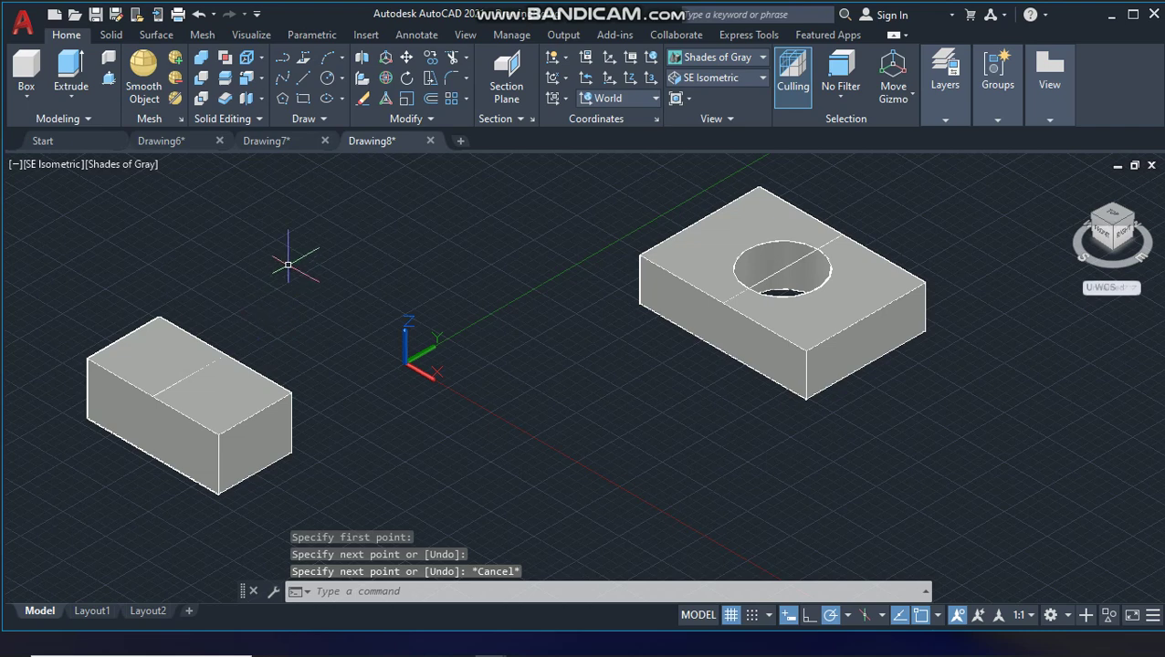
# - Draw a circle centred on the second block's top-face midline
pyautogui.click(328, 80)
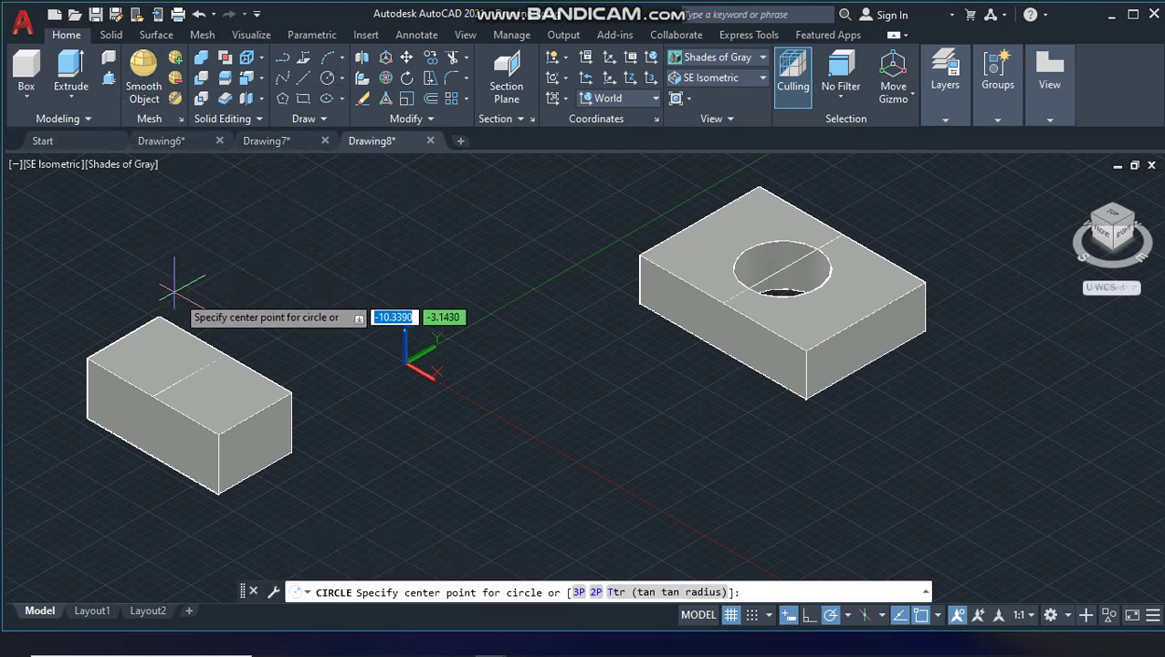
pyautogui.click(188, 375)
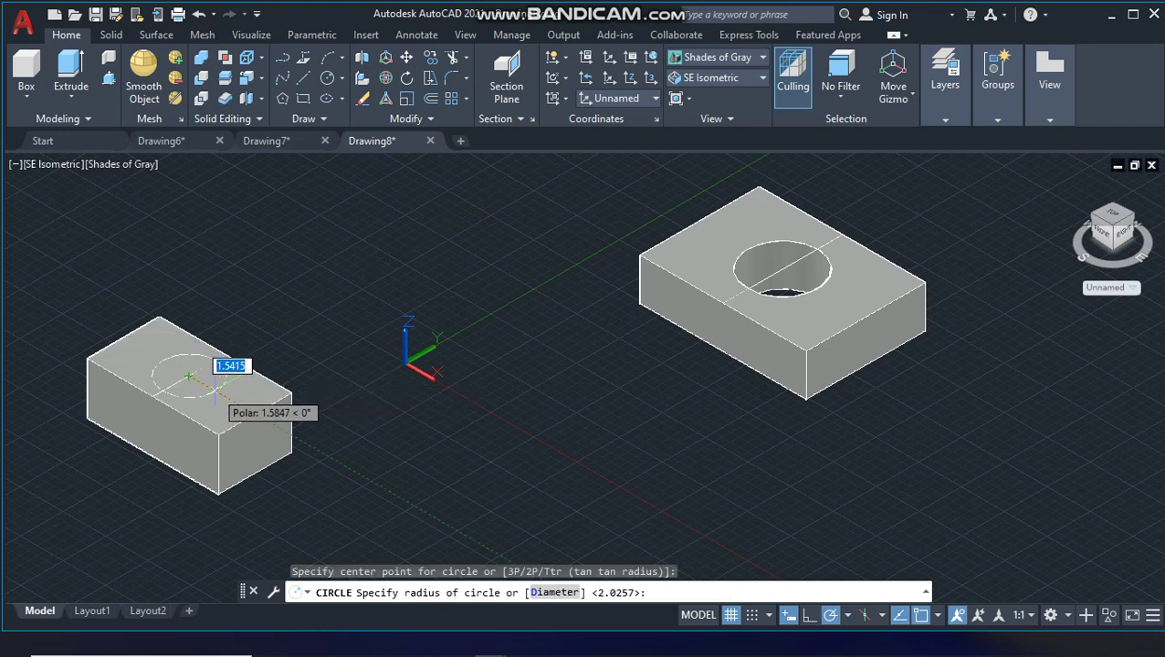
pyautogui.click(209, 384)
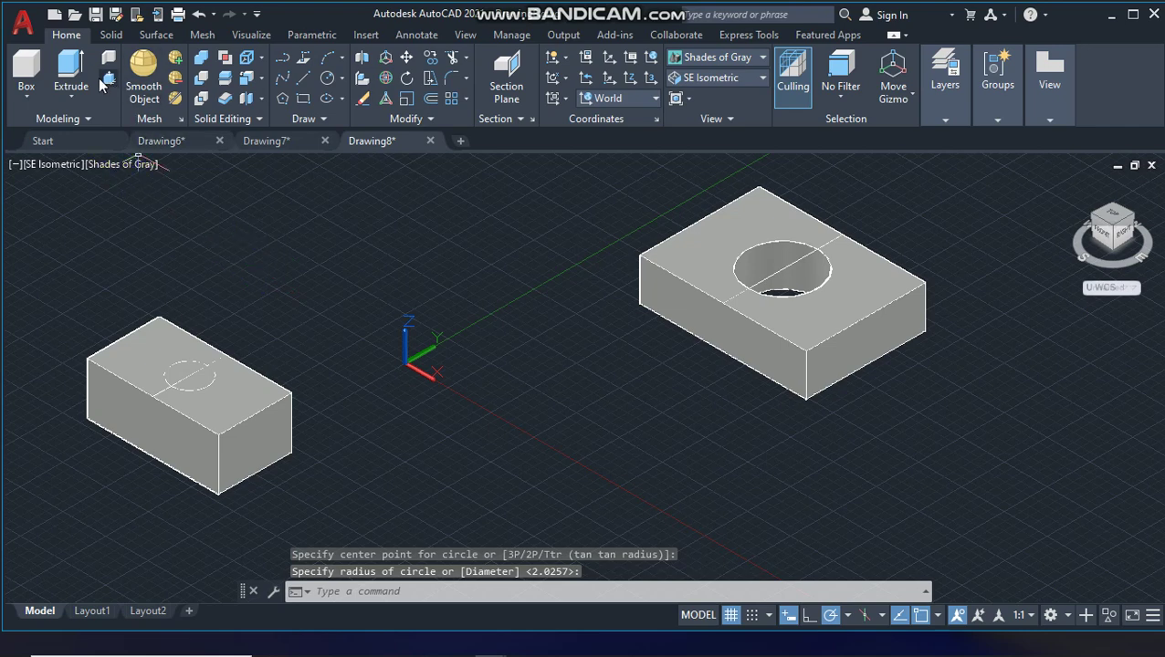
pyautogui.hotkey('ctrl', 'shift', 'e')
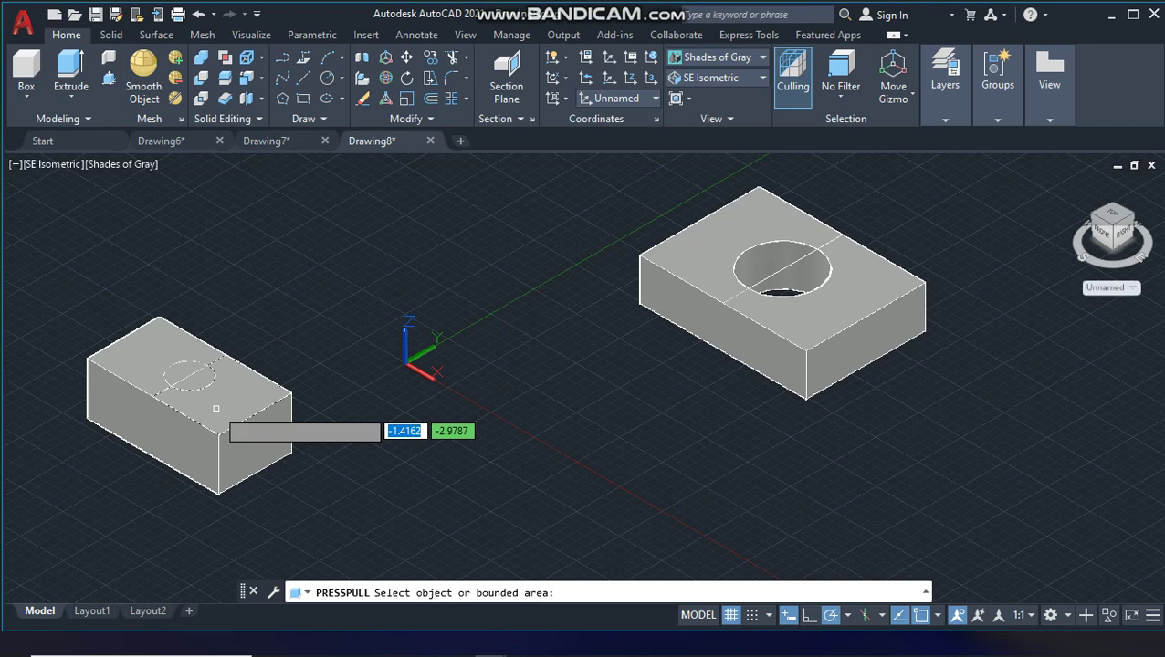
# - Press-pull the back half of the second block's top up into a tall wall
pyautogui.click(150, 354)
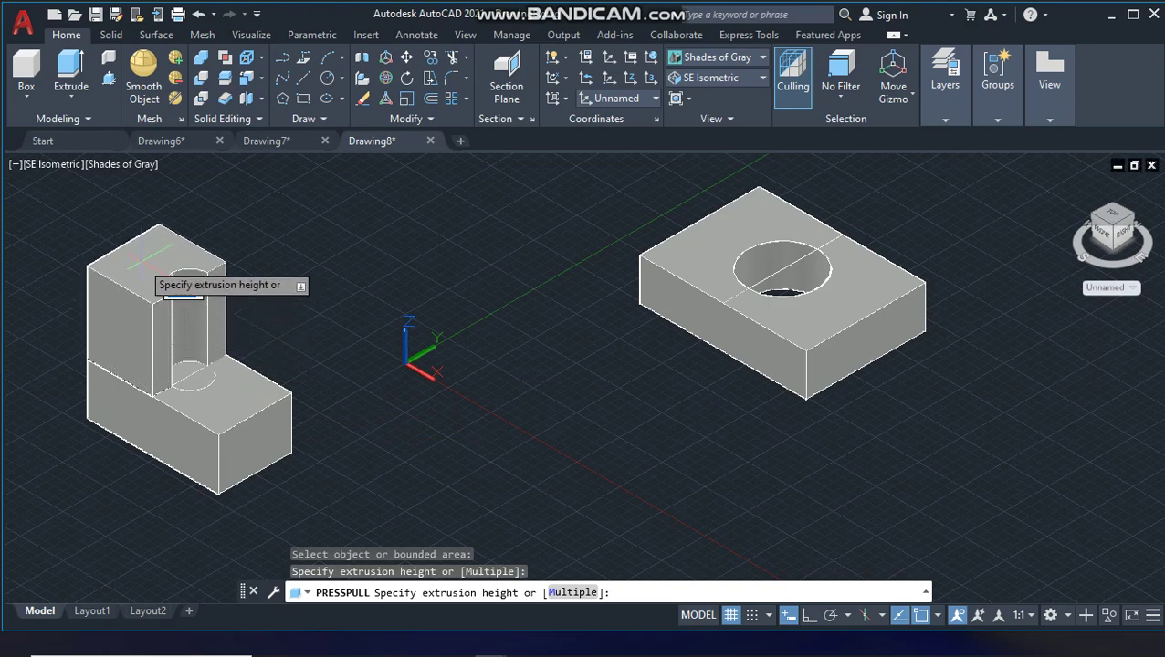
pyautogui.click(146, 271)
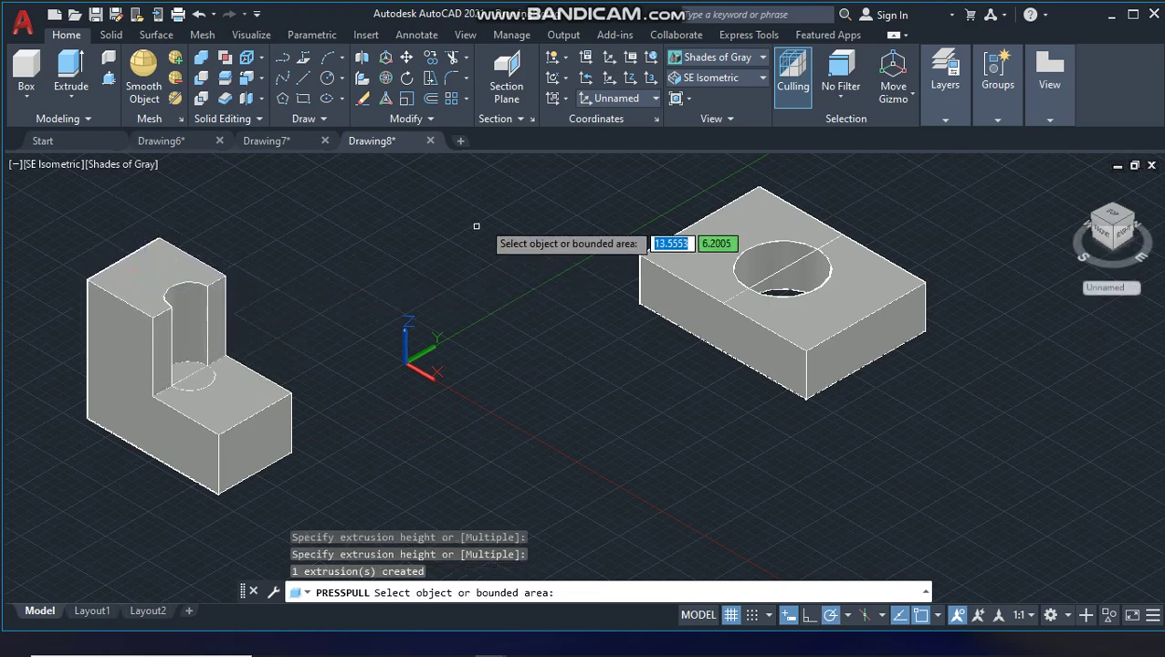
pyautogui.press('Return')
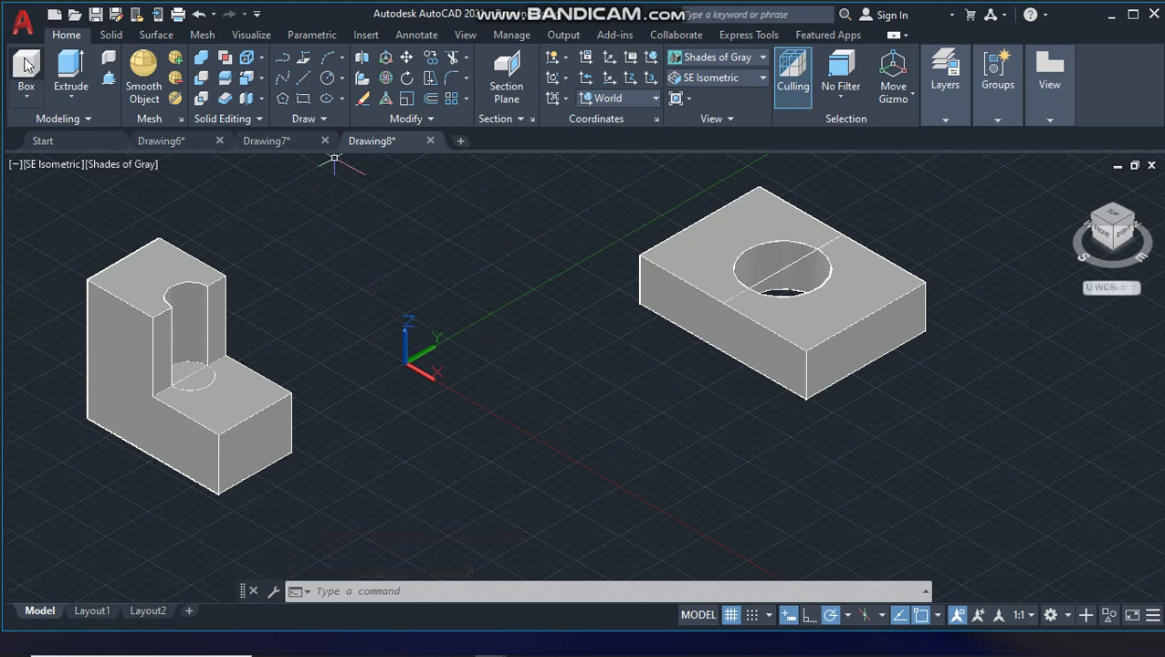
# - Create a box solid in front of the origin by two base corners and a height
pyautogui.click(30, 97)
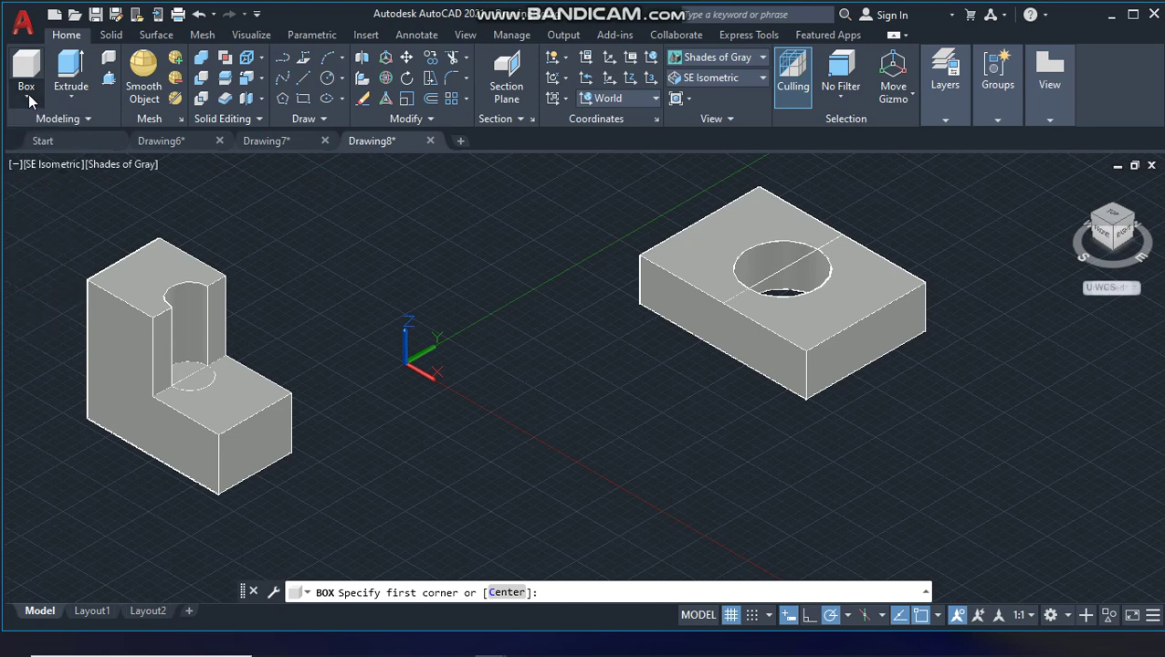
pyautogui.click(464, 456)
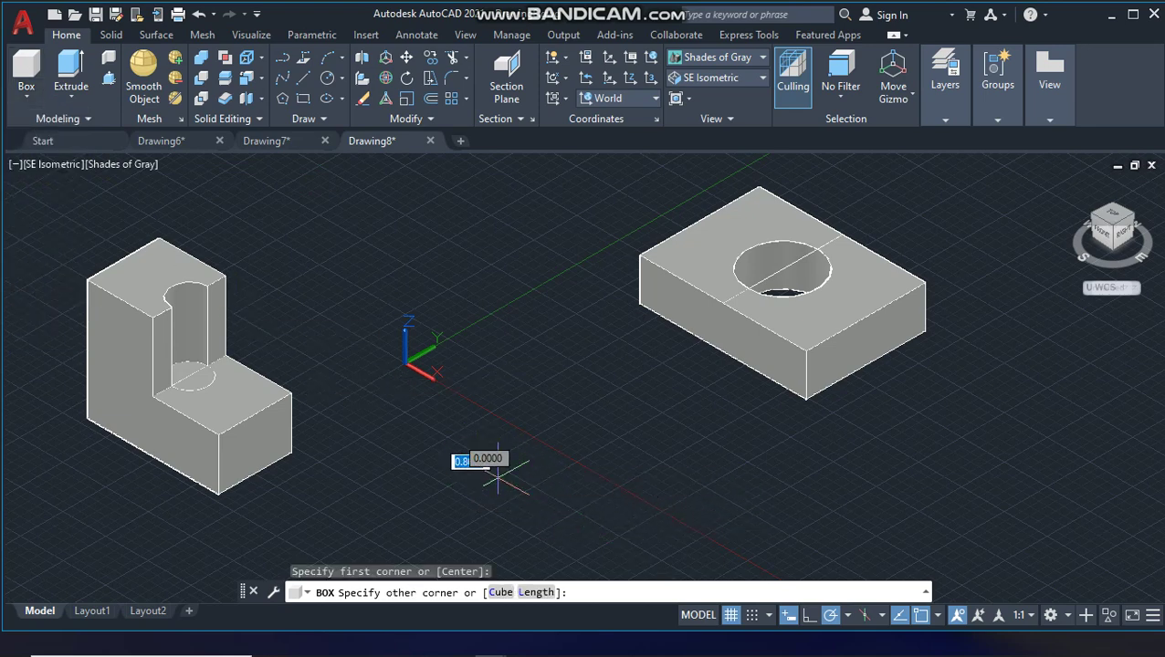
pyautogui.click(661, 493)
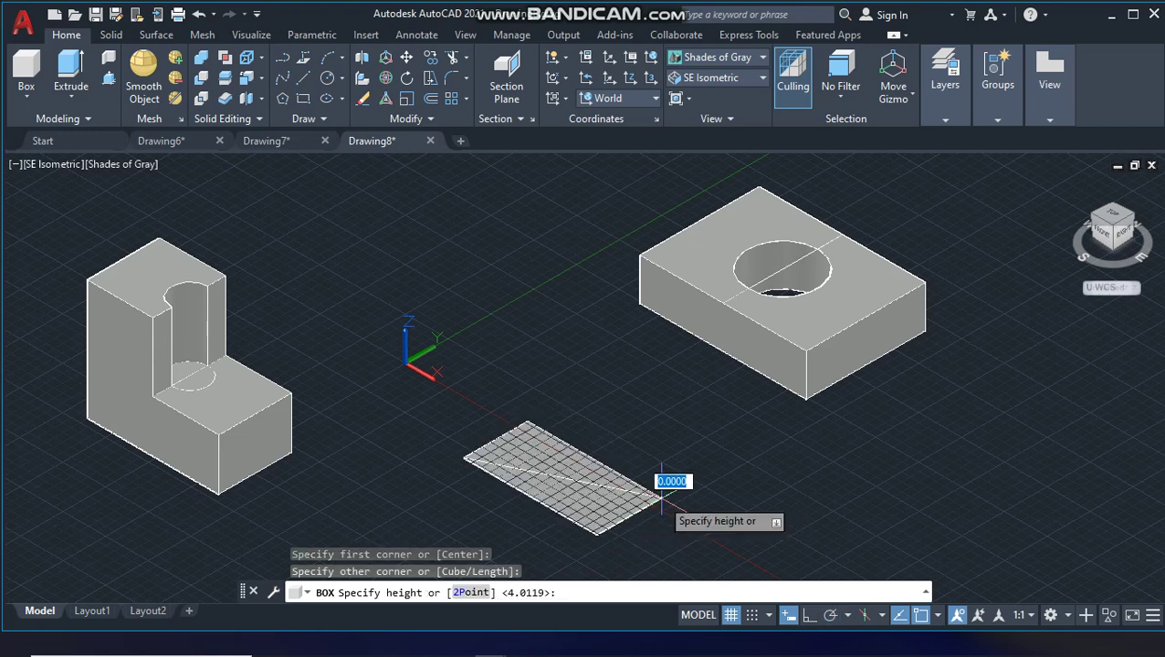
pyautogui.click(658, 450)
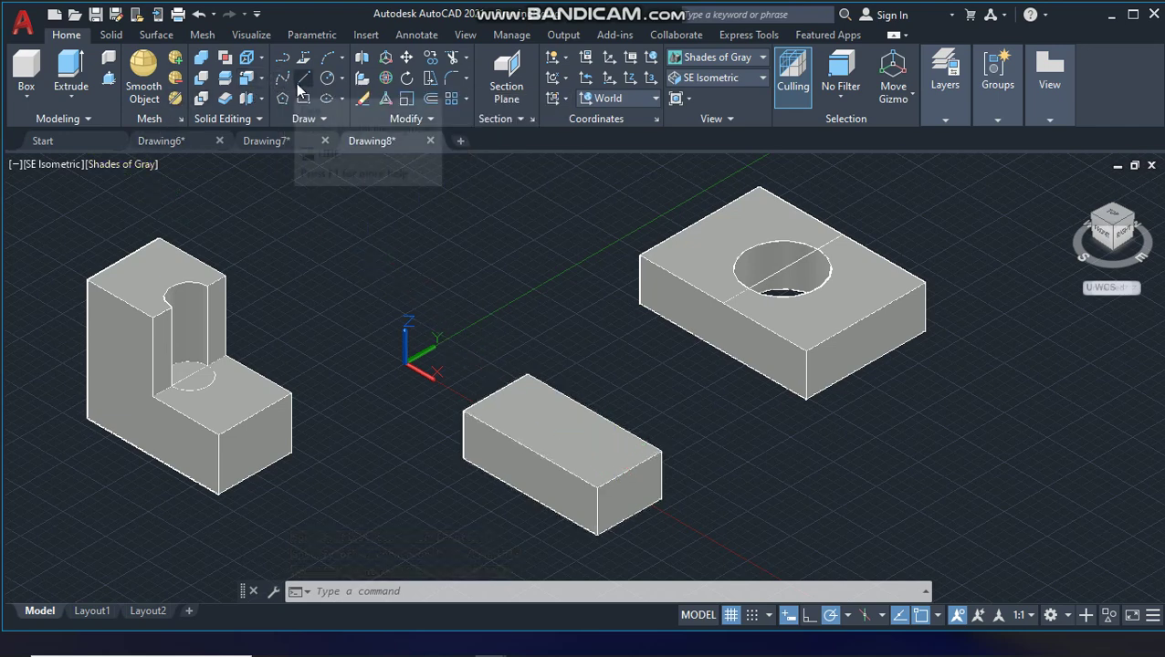
# - Draw a line across the third block's top face between edge midpoints
pyautogui.click(301, 78)
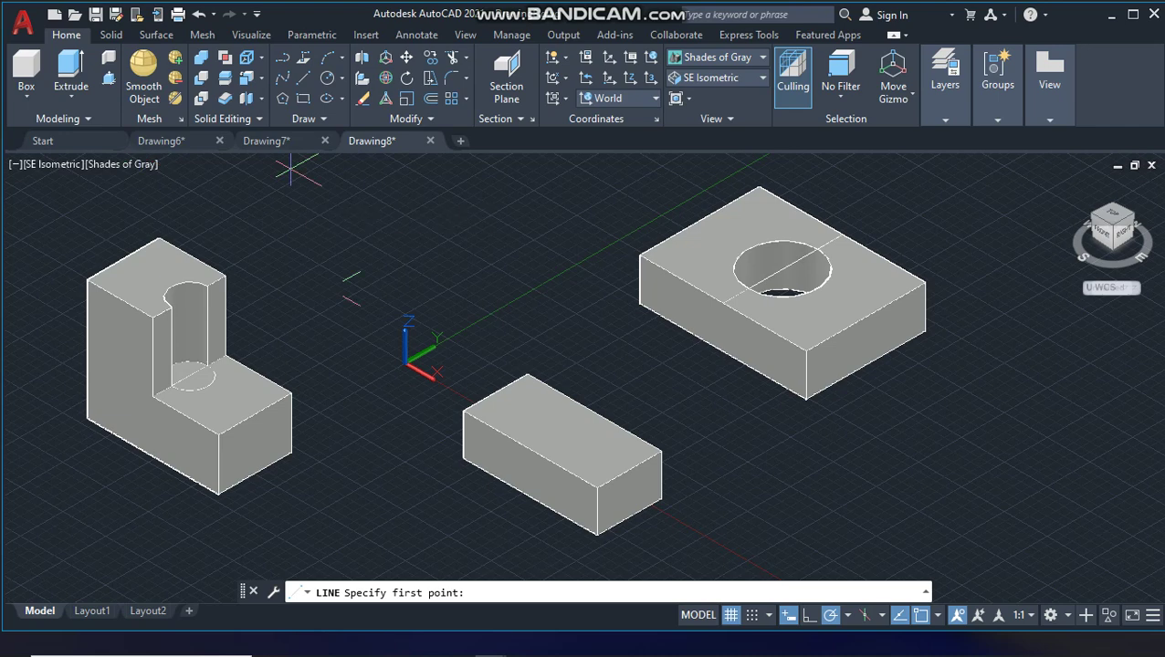
pyautogui.click(531, 448)
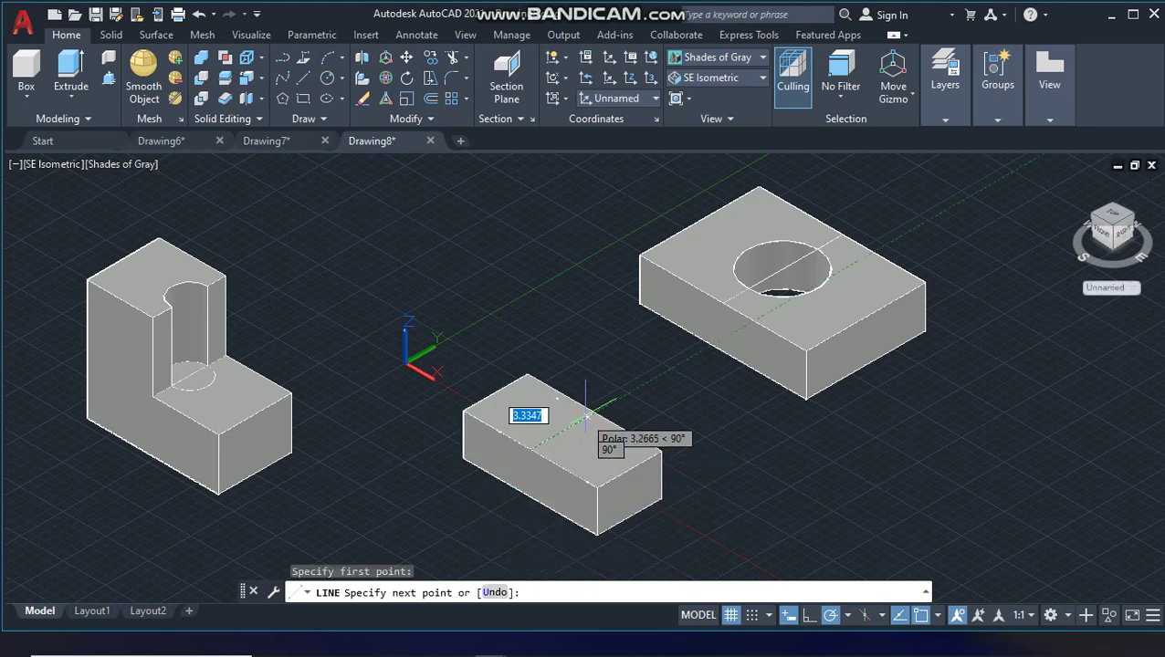
pyautogui.click(587, 416)
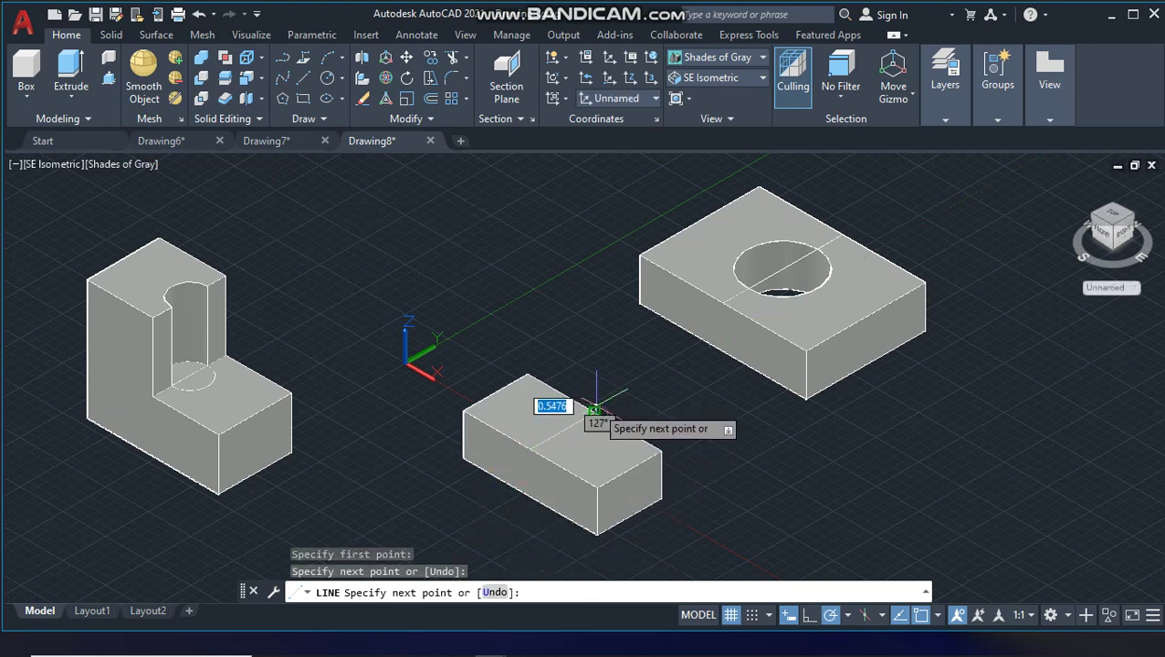
pyautogui.press('Escape')
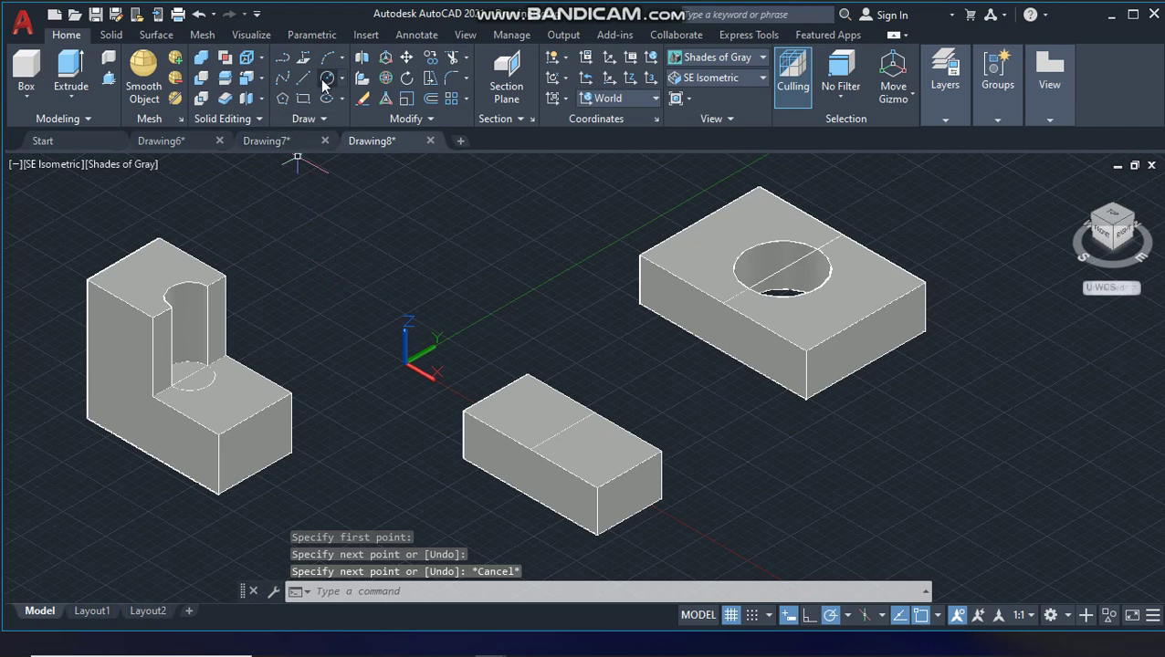
# - Draw a circle centred on the third block's top-face midline
pyautogui.click(327, 80)
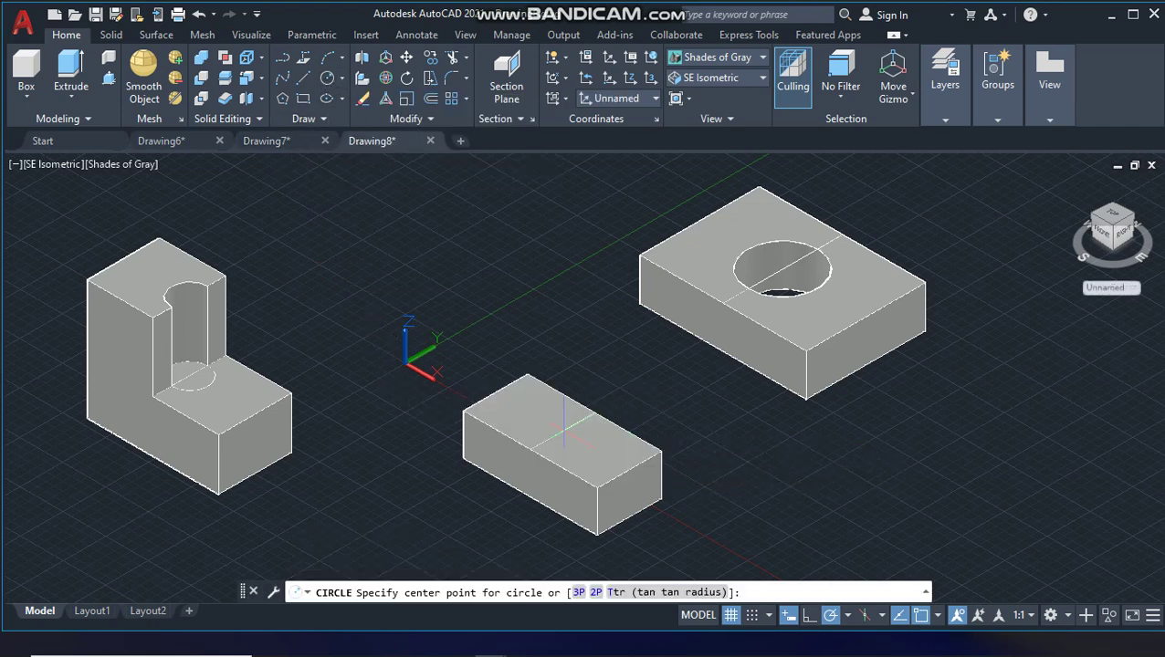
pyautogui.click(561, 430)
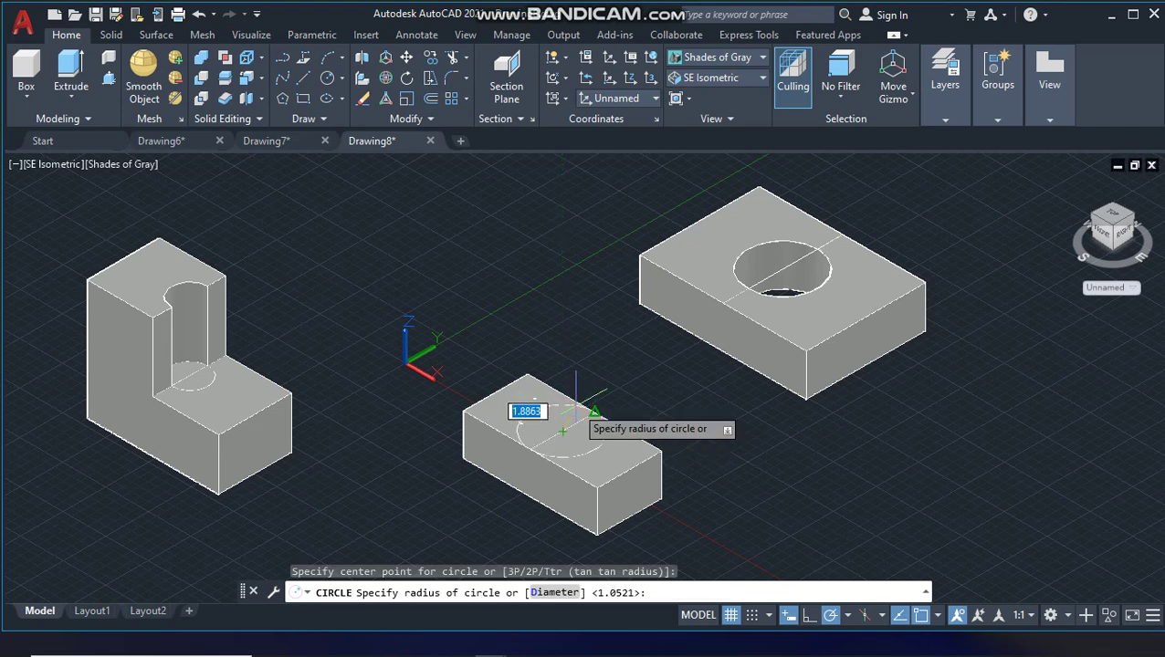
pyautogui.click(575, 405)
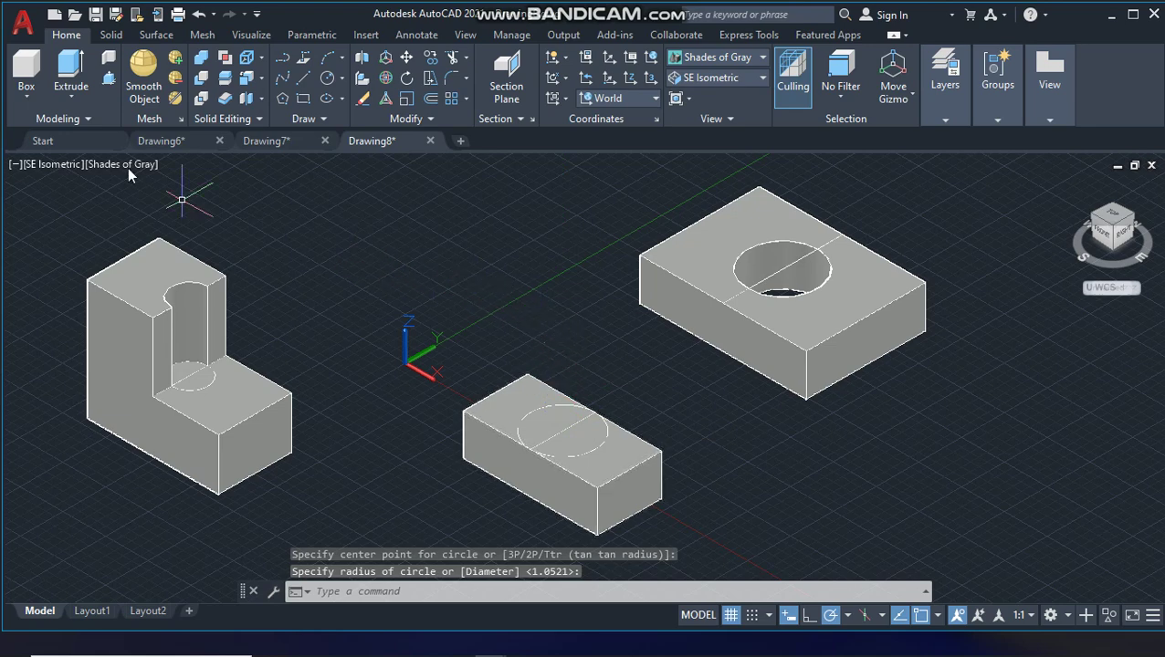
pyautogui.click(111, 79)
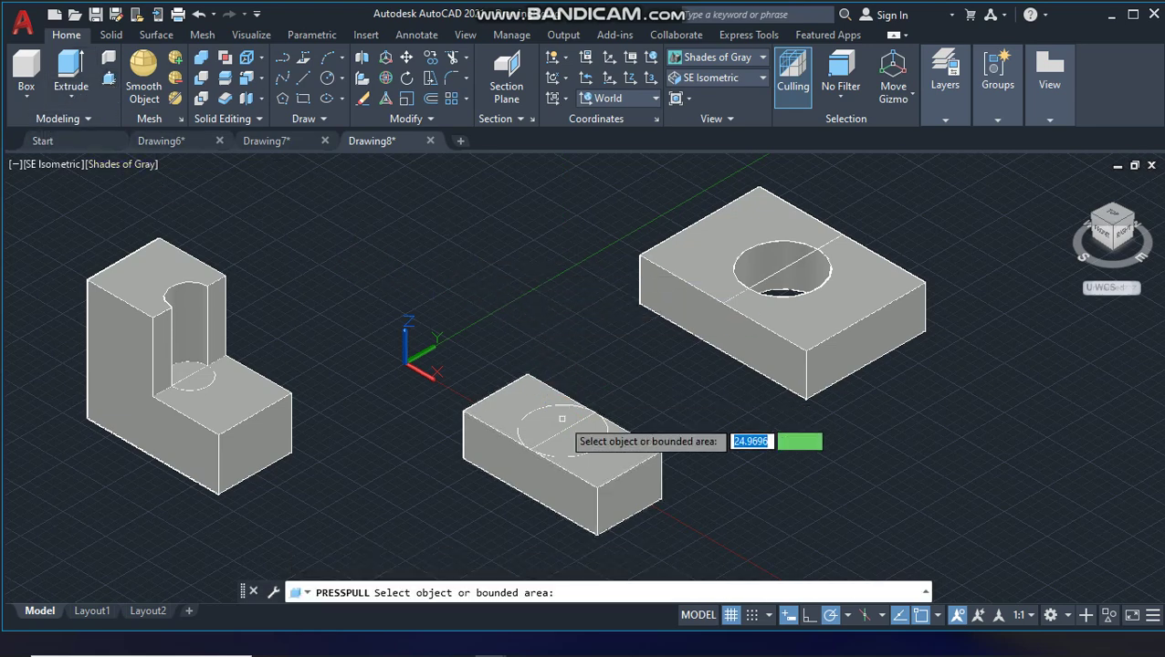
# - Press-pull away the third block's front area outside the circle, leaving a rounded end
pyautogui.click(629, 467)
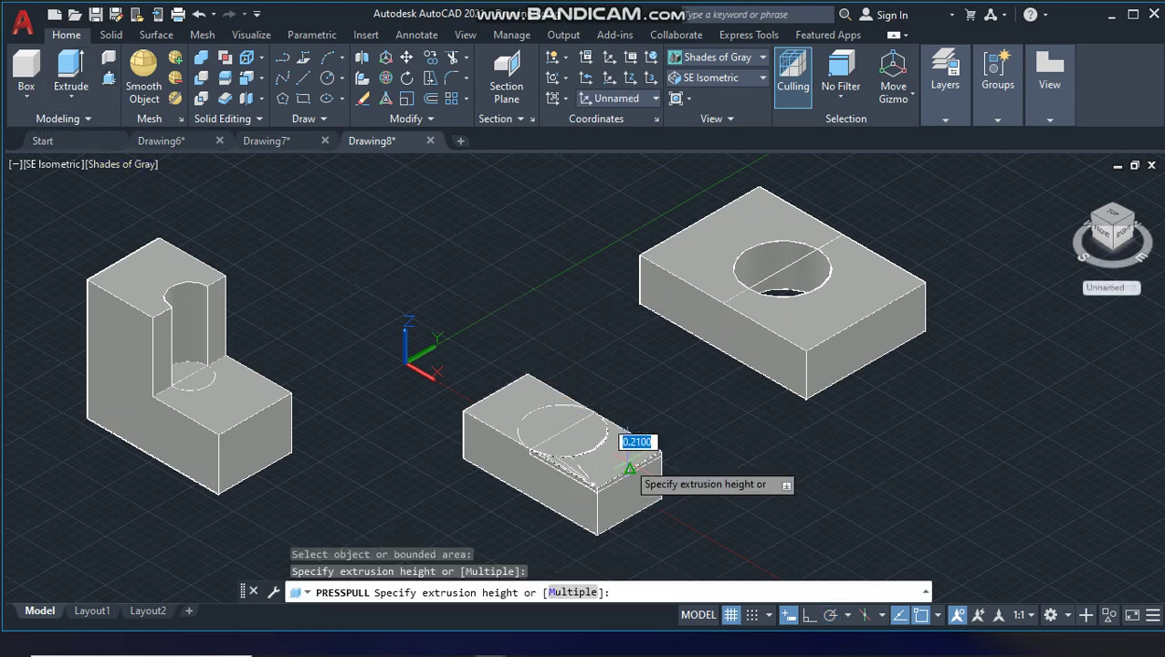
pyautogui.click(627, 570)
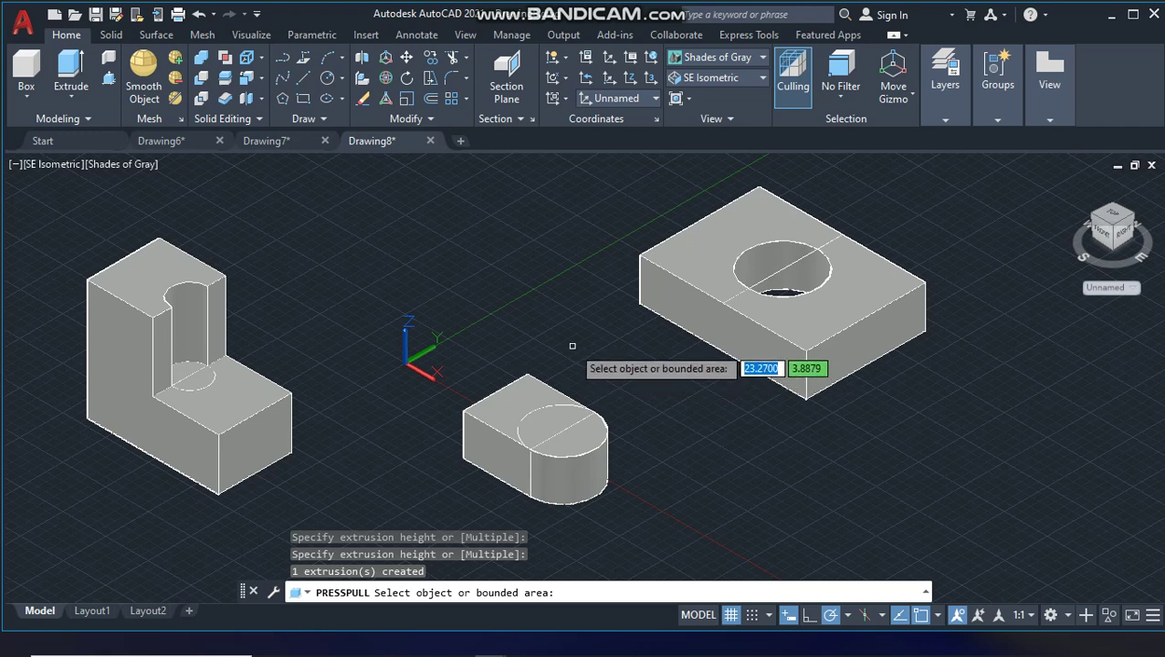
pyautogui.press('Return')
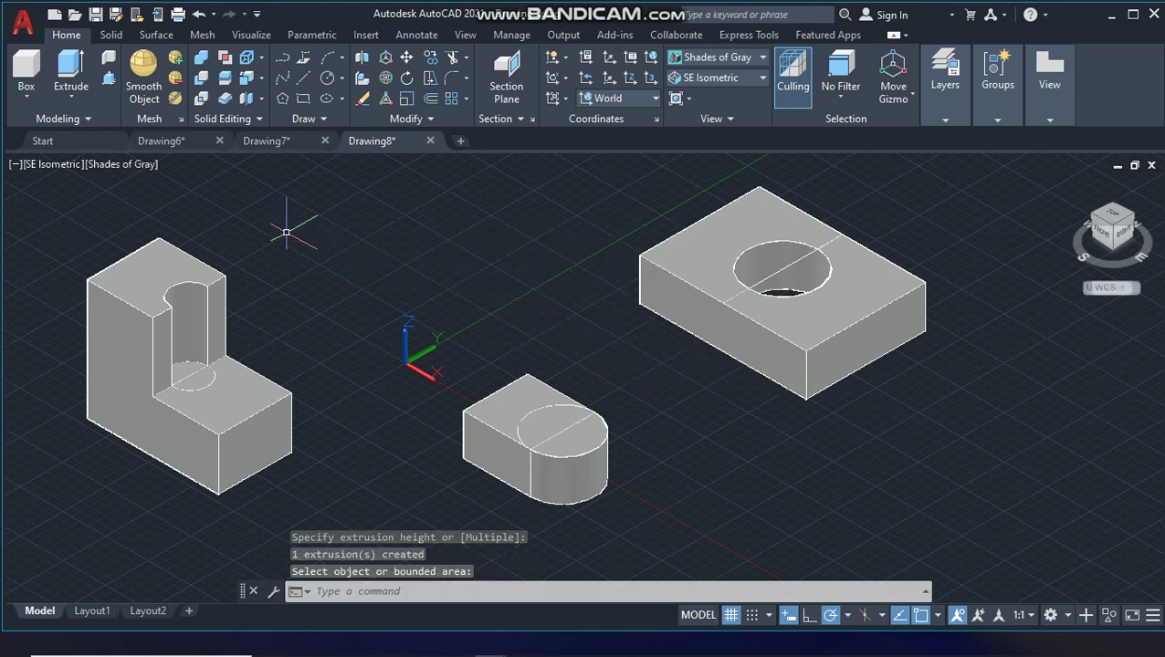
# - Draw a small circle concentric with the arc centre on the rounded block's top face
pyautogui.click(325, 81)
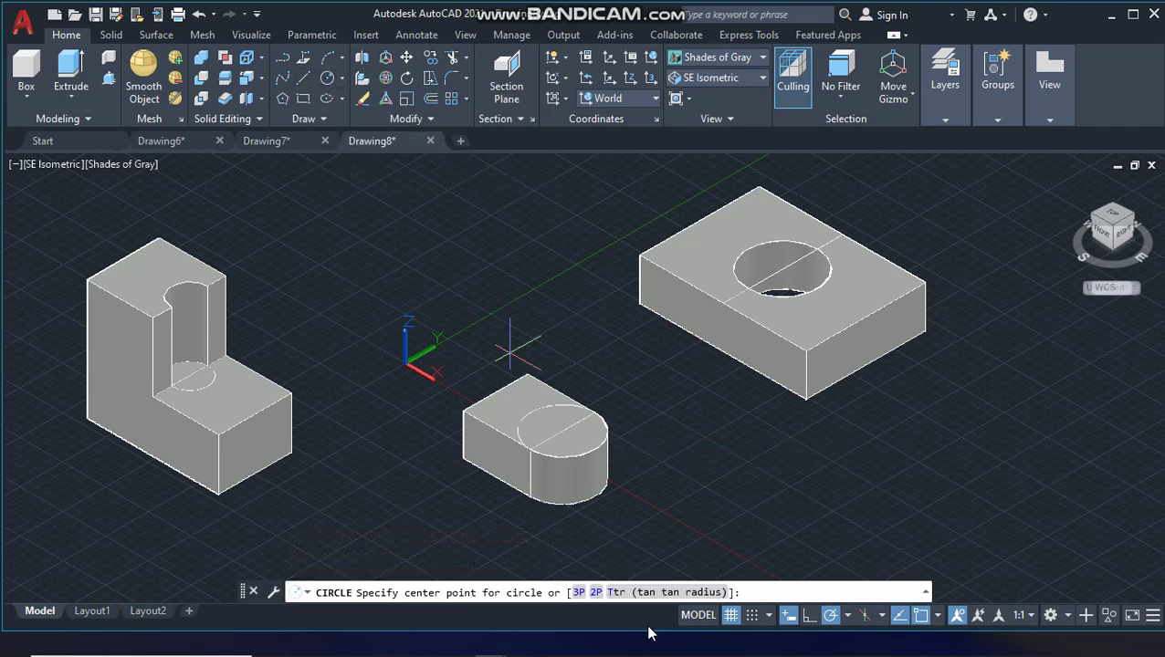
pyautogui.click(563, 430)
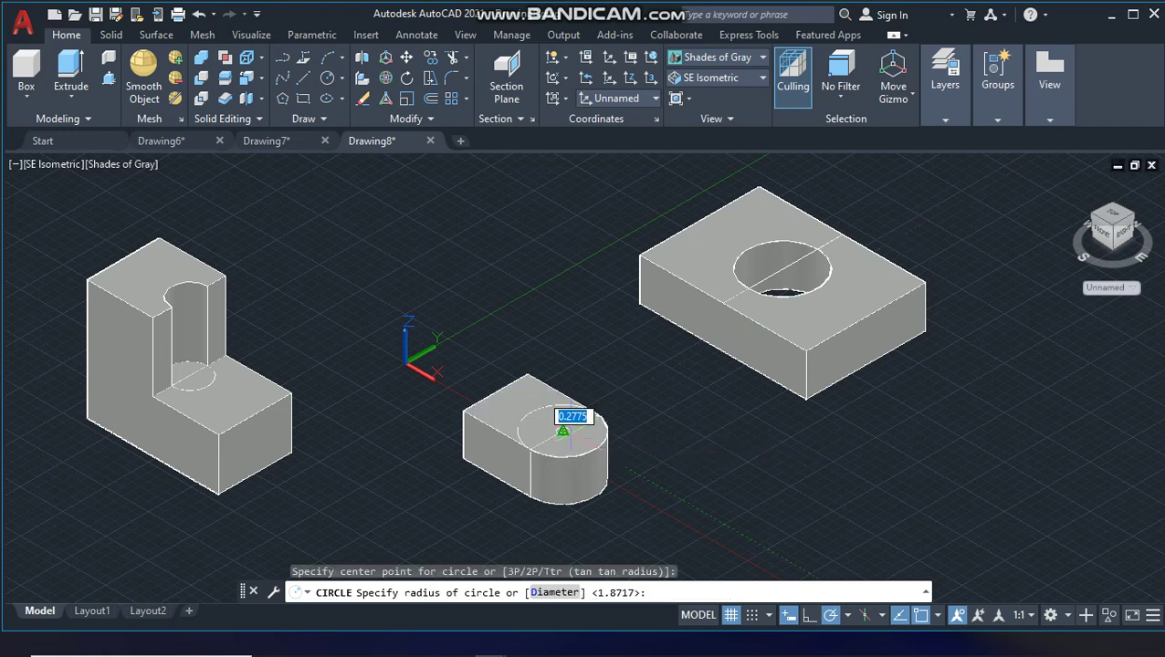
pyautogui.click(583, 440)
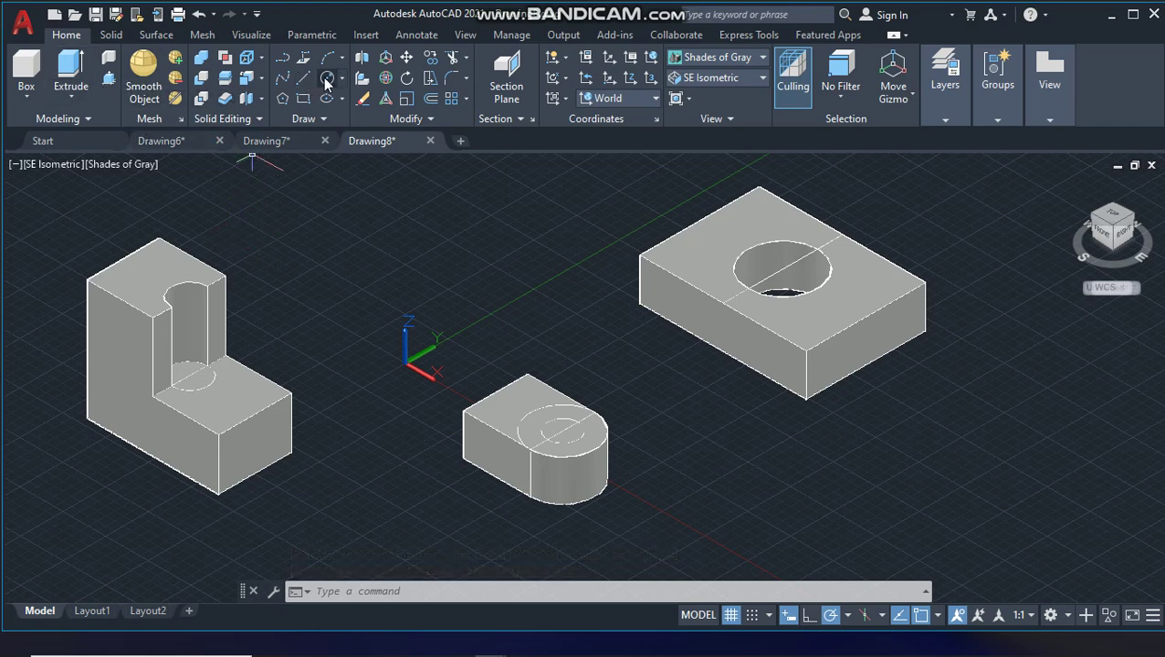
pyautogui.click(111, 78)
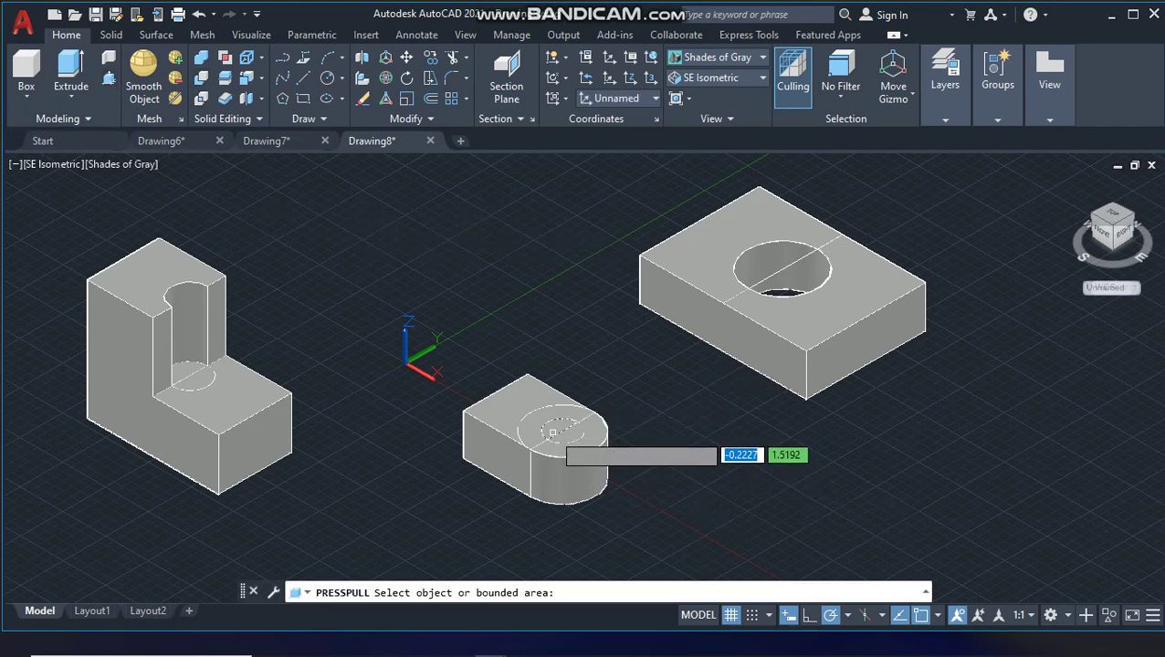
pyautogui.click(554, 437)
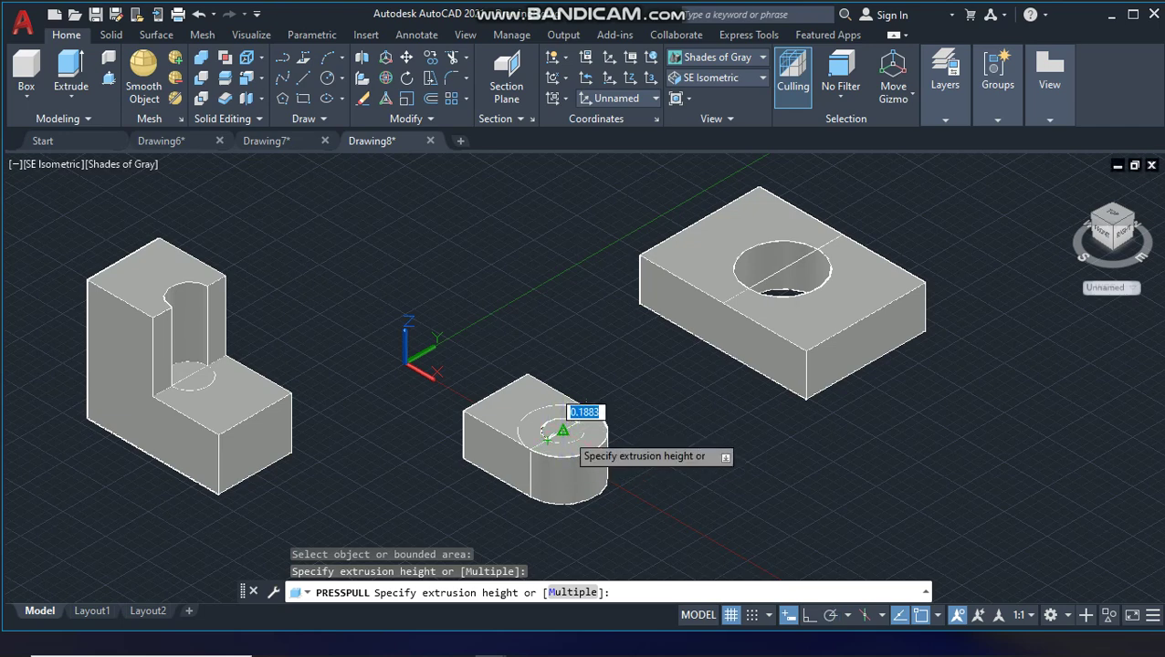
pyautogui.click(557, 436)
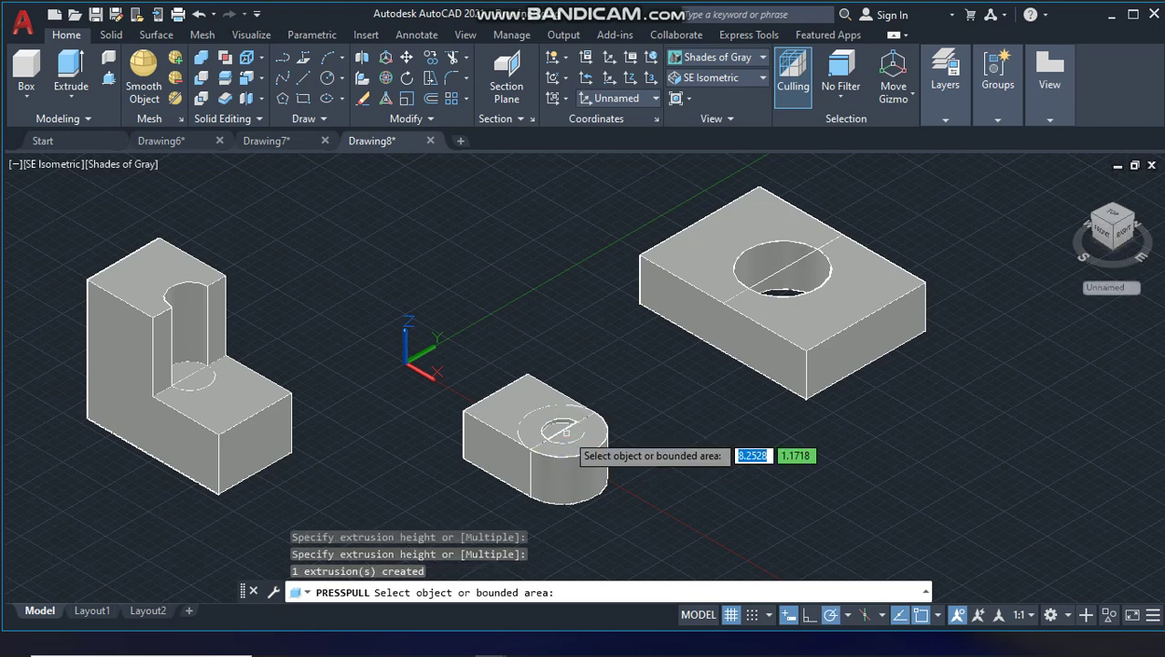
pyautogui.click(195, 16)
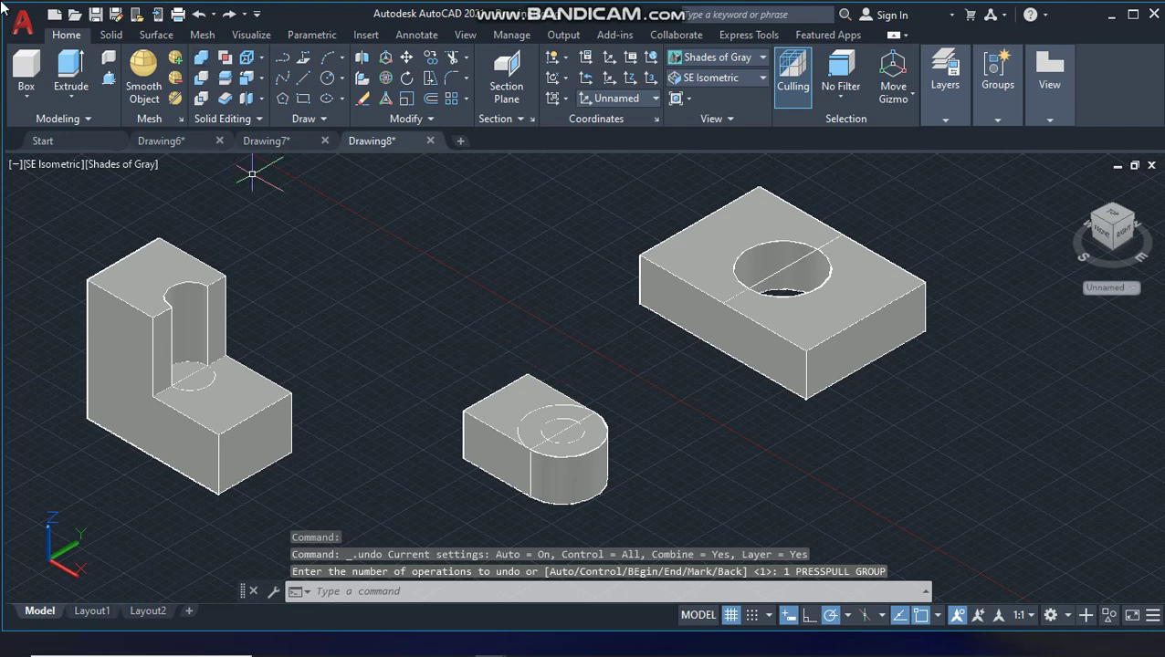
# - Press-pull the small circle downward into a pin projecting below the rounded block
pyautogui.click(108, 81)
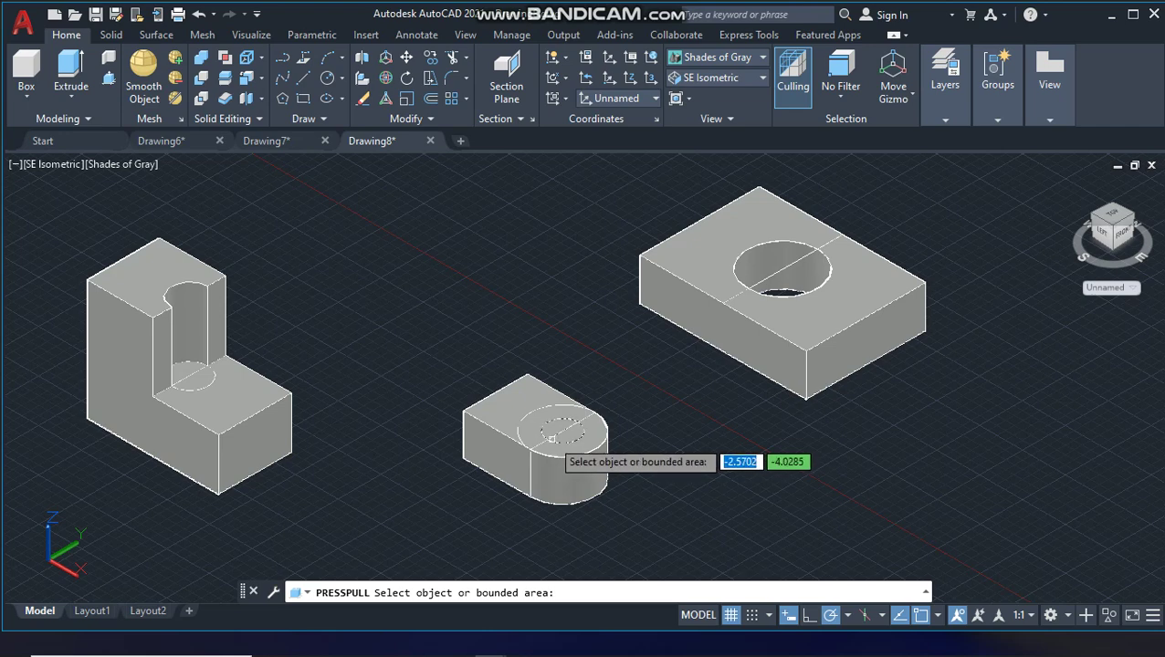
pyautogui.click(552, 439)
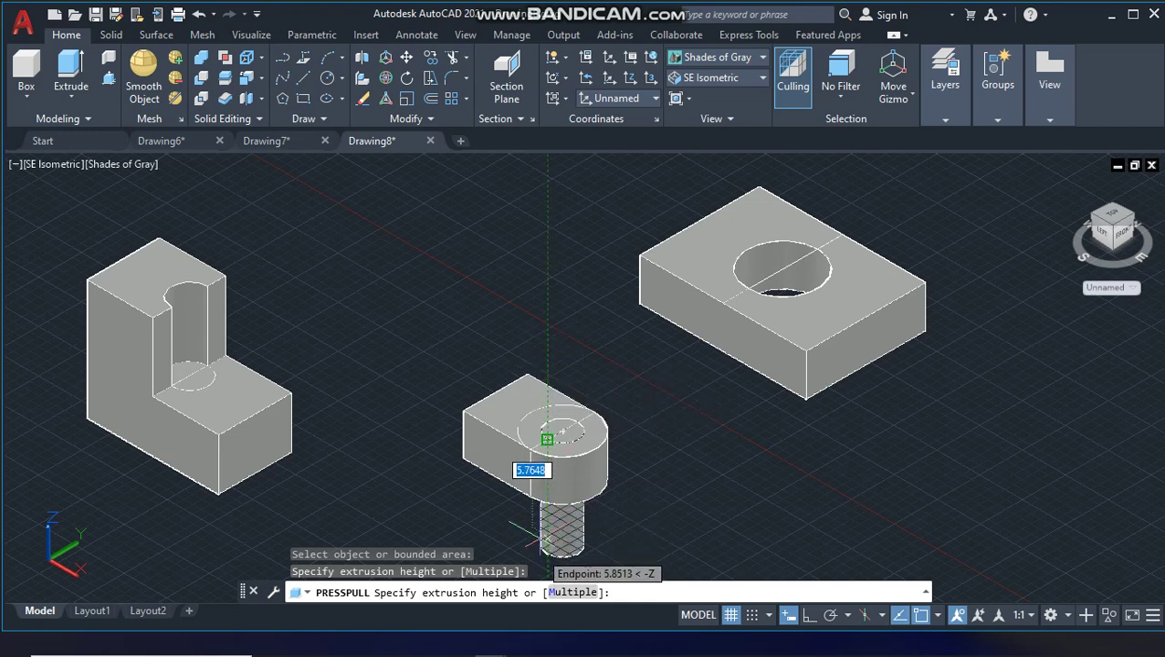
pyautogui.click(573, 545)
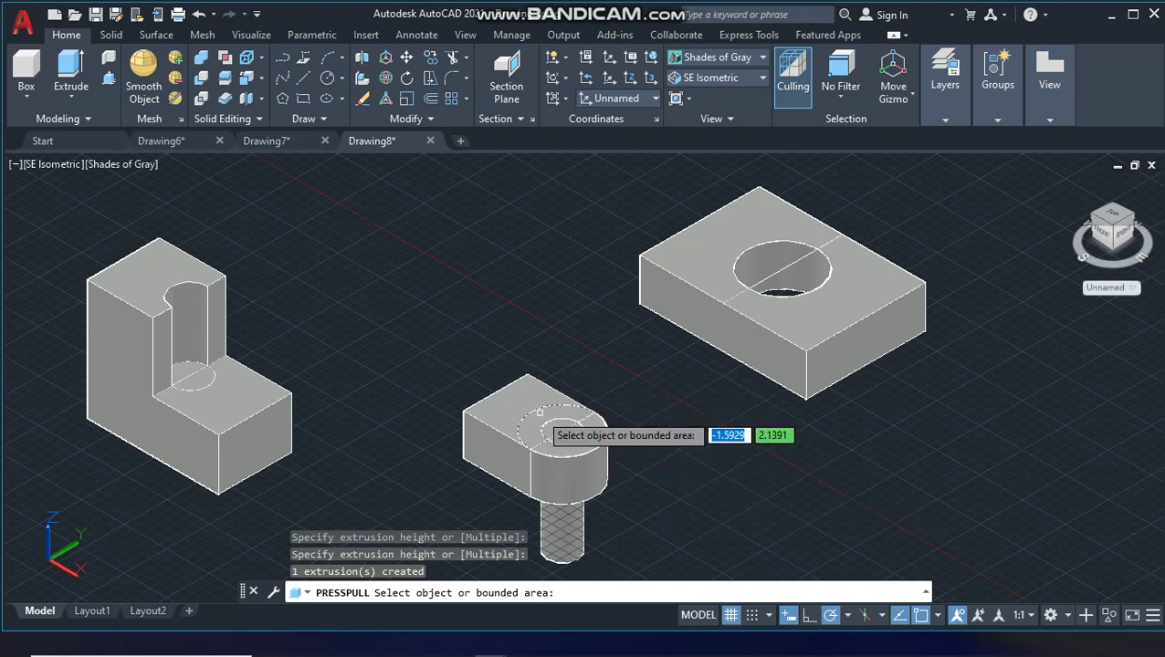
# - Press-pull the small circular area on the rounded block's top face again to reshape the pin's top
pyautogui.click(536, 418)
pyautogui.press('Escape')
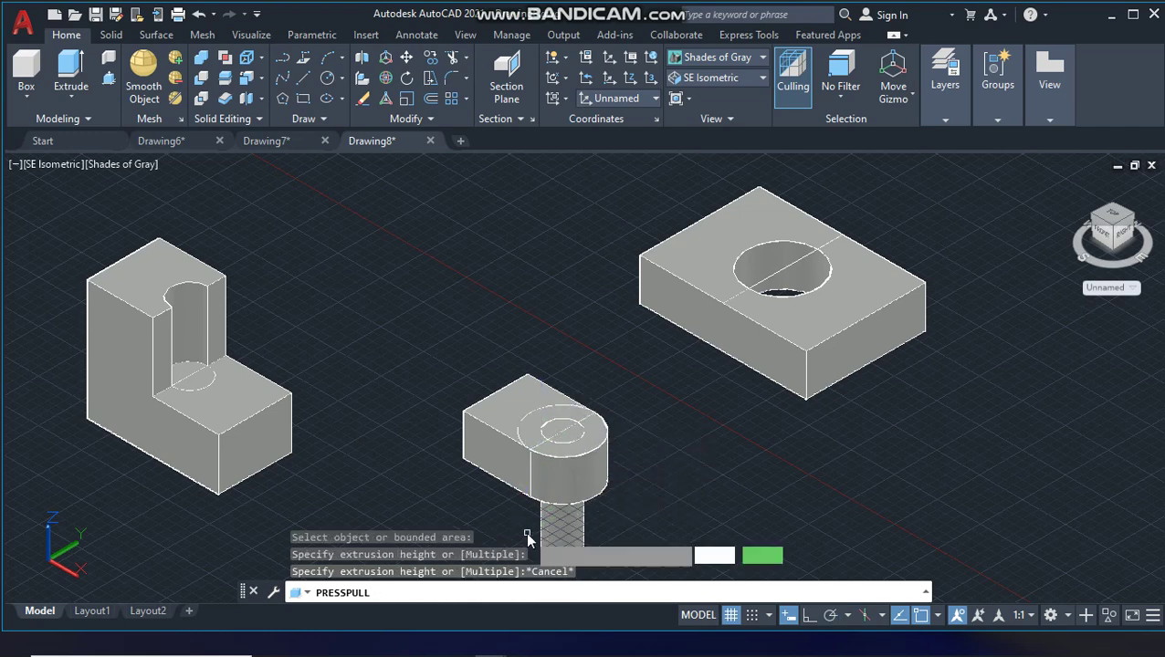
pyautogui.click(543, 429)
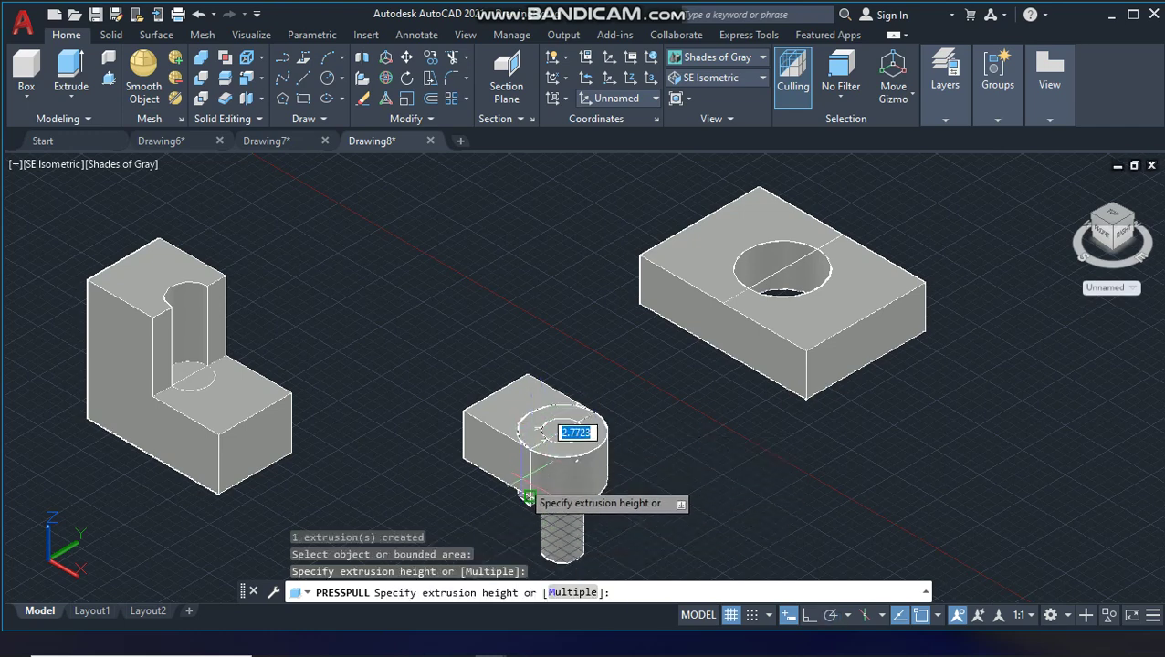
pyautogui.click(528, 498)
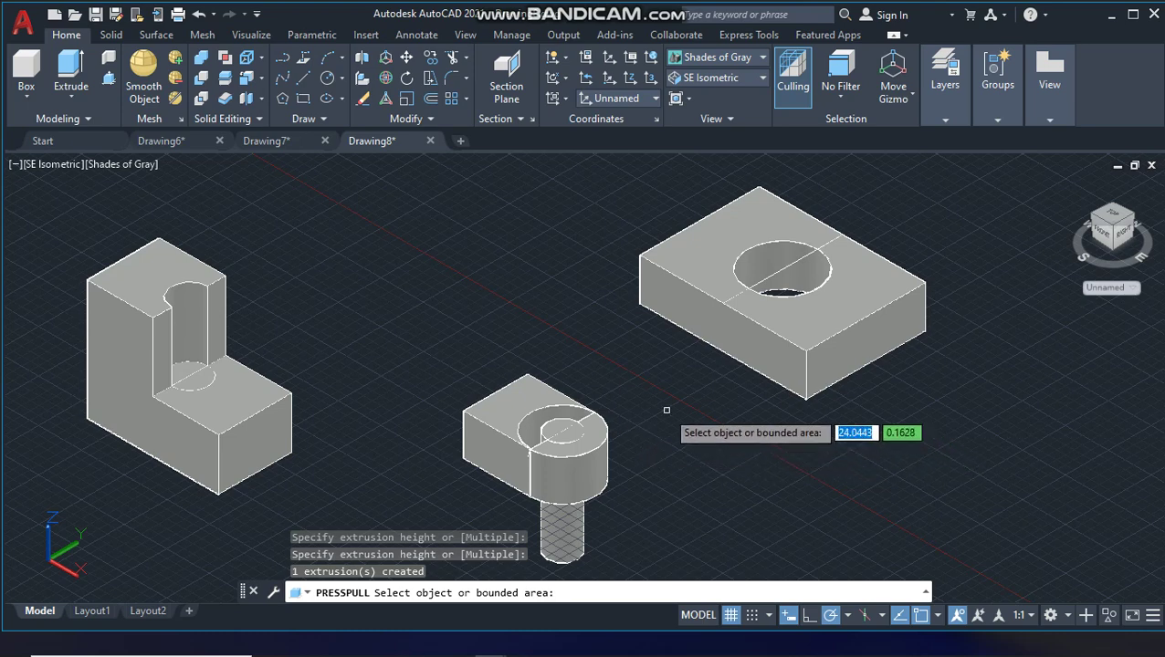
pyautogui.press('Return')
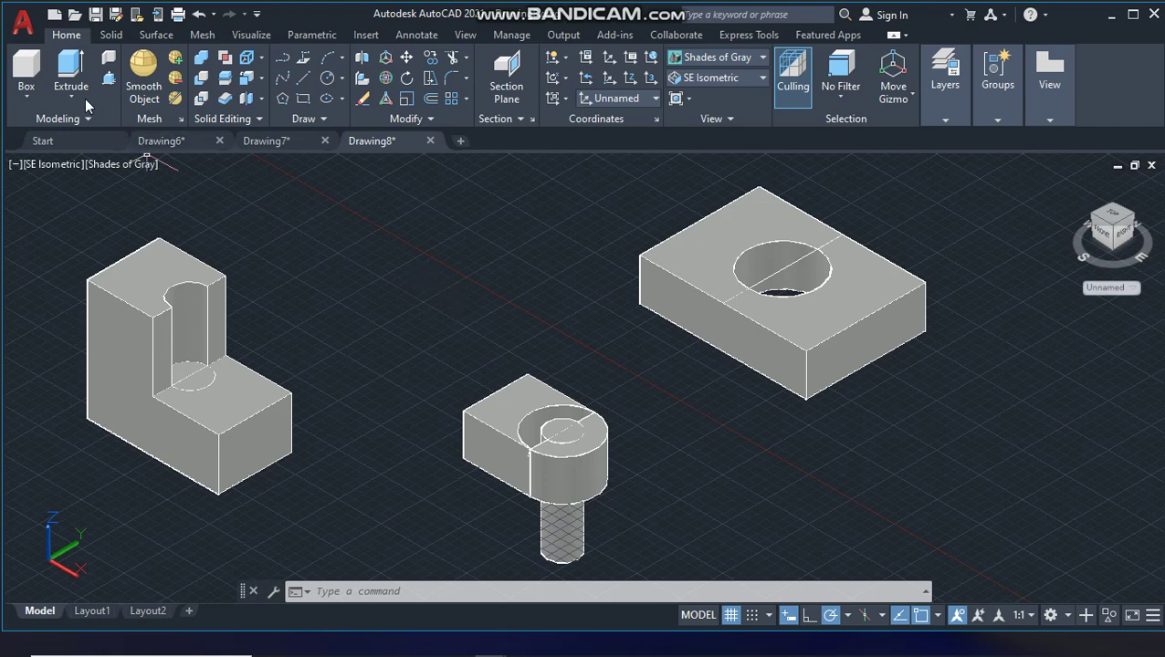
# - Create a box solid between the L-block and the holed plate by picking two base corners and a height
pyautogui.click(27, 71)
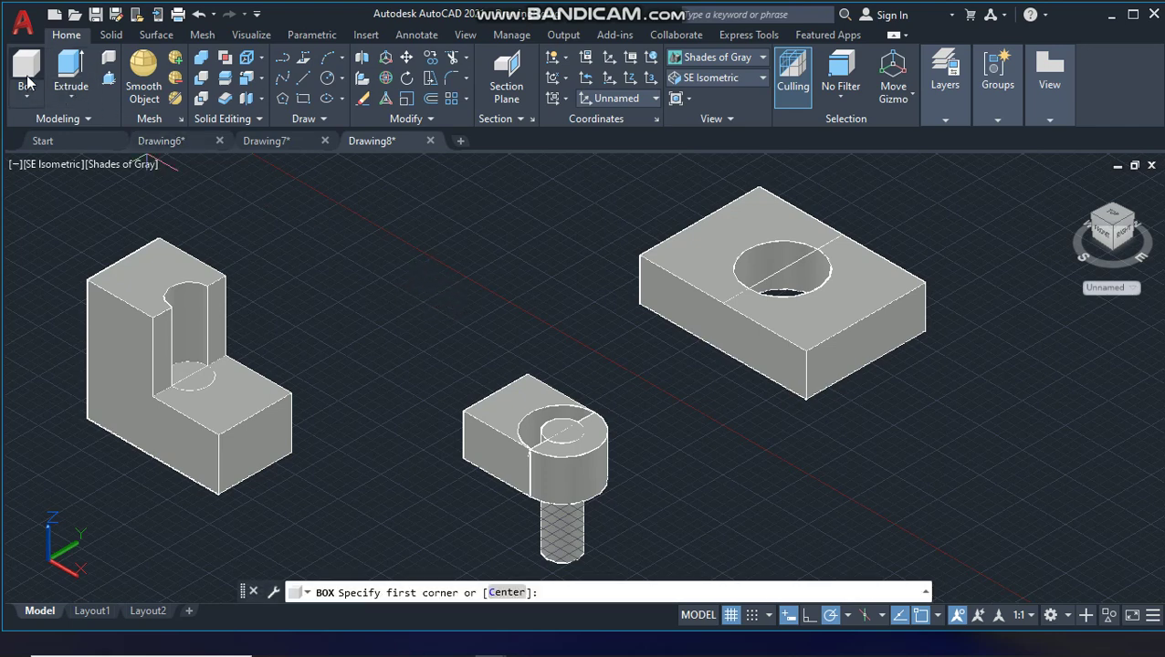
pyautogui.click(388, 235)
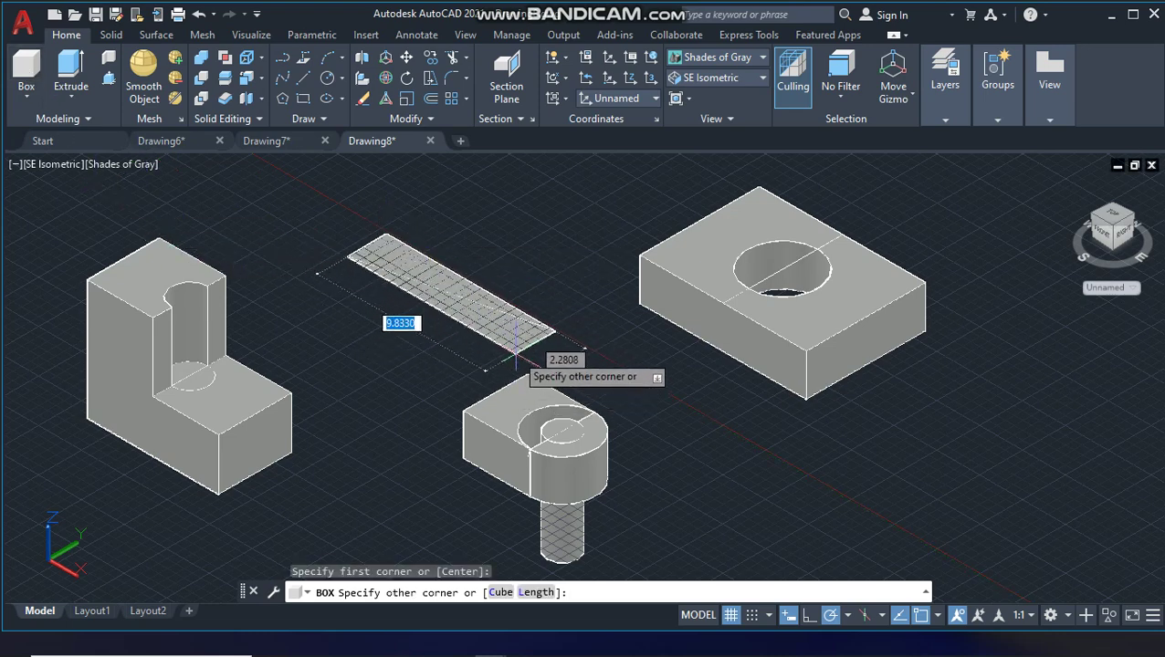
pyautogui.click(477, 367)
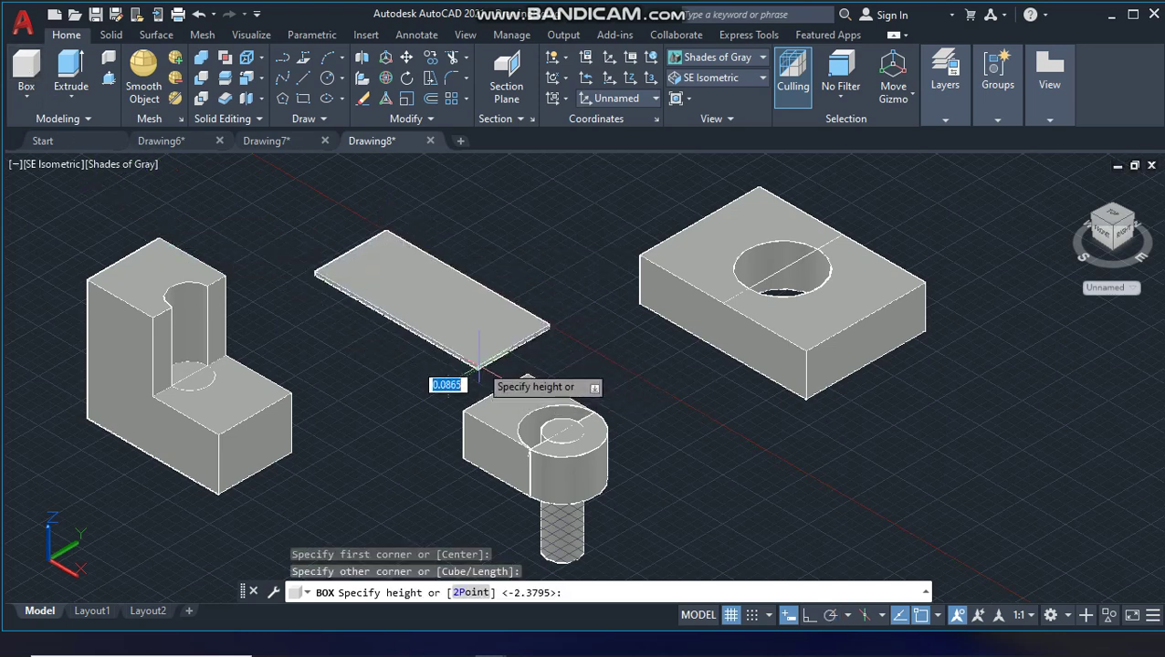
pyautogui.click(470, 315)
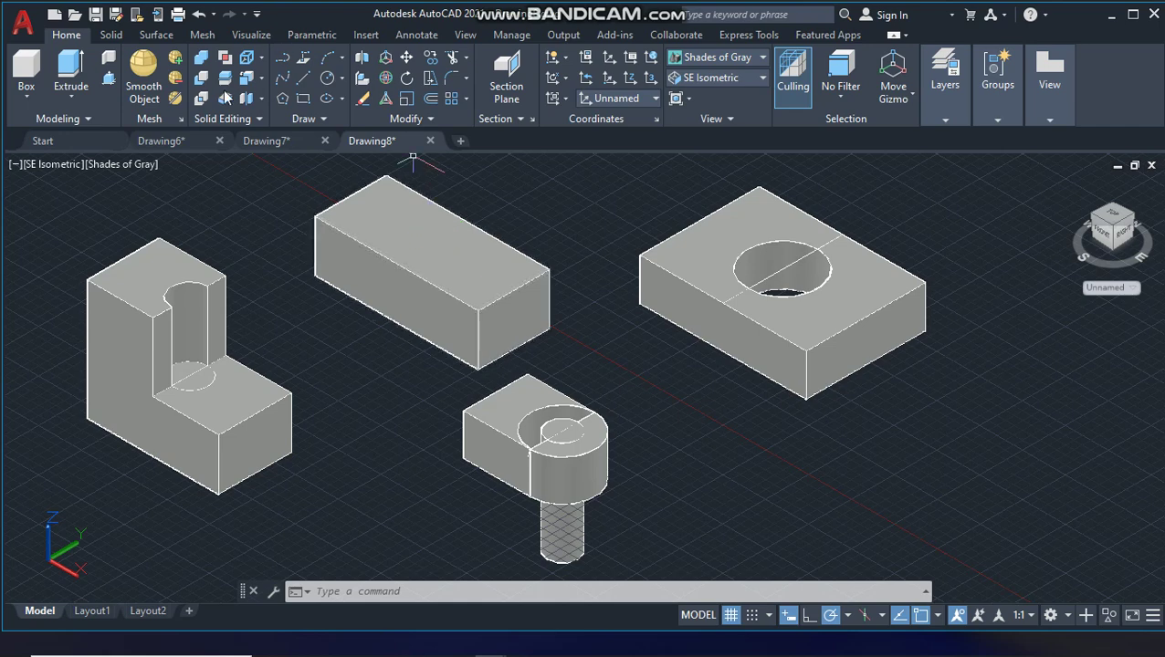
# - Draw a circle of radius 0.8871 centred on the new box's side face
pyautogui.click(304, 98)
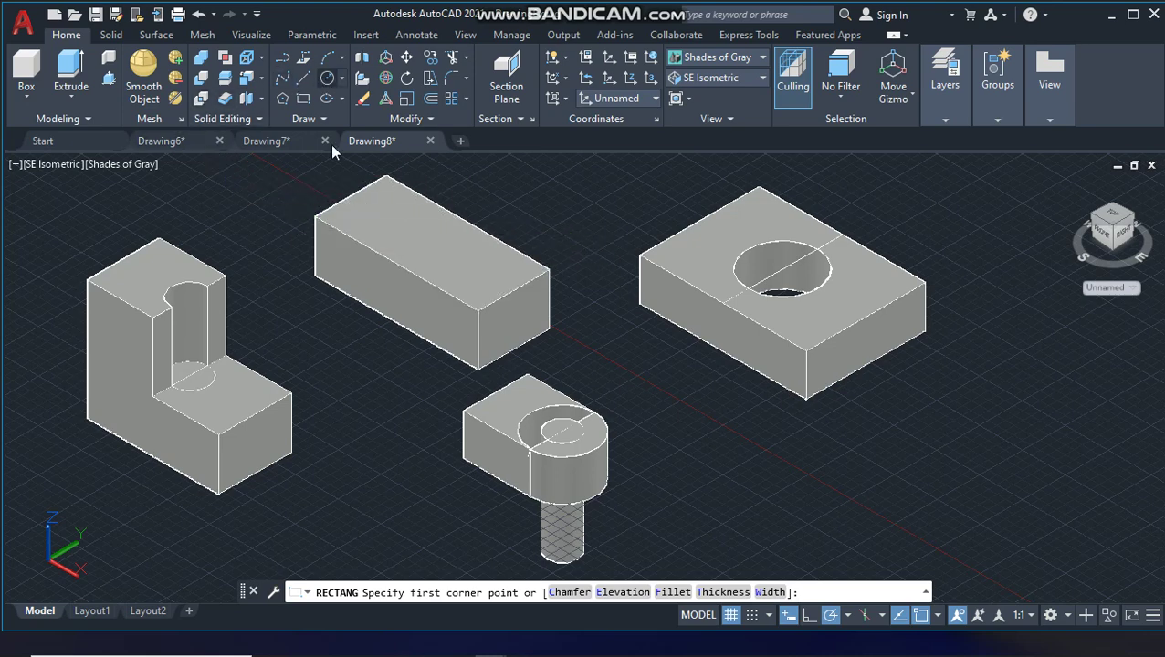
pyautogui.click(401, 267)
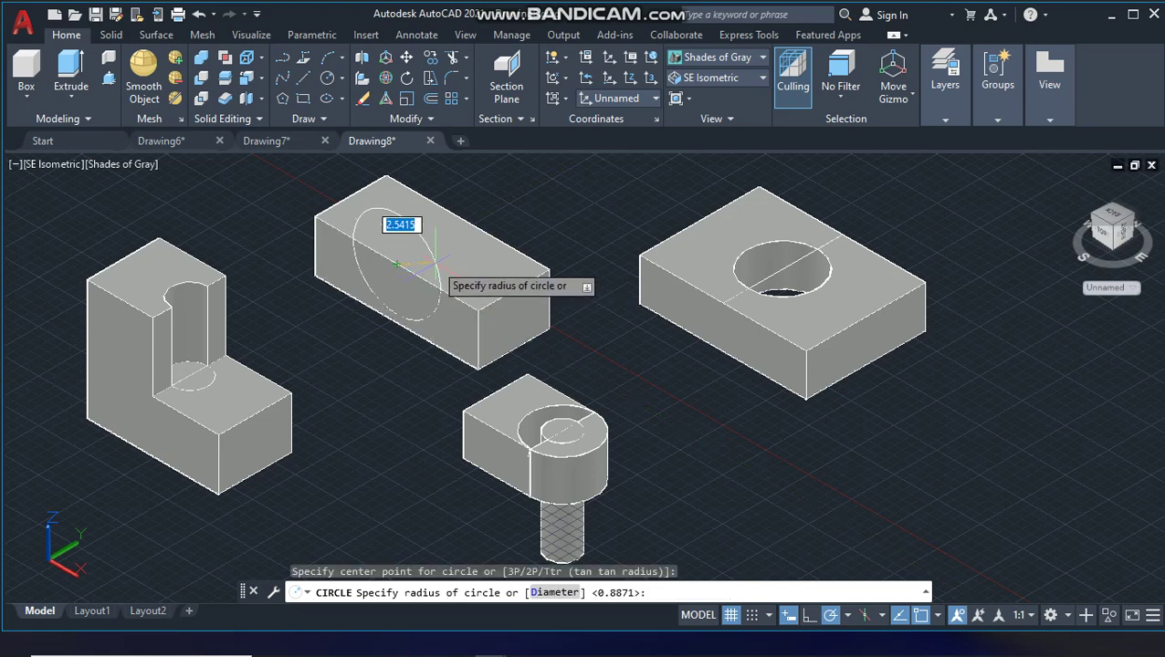
pyautogui.press('Return')
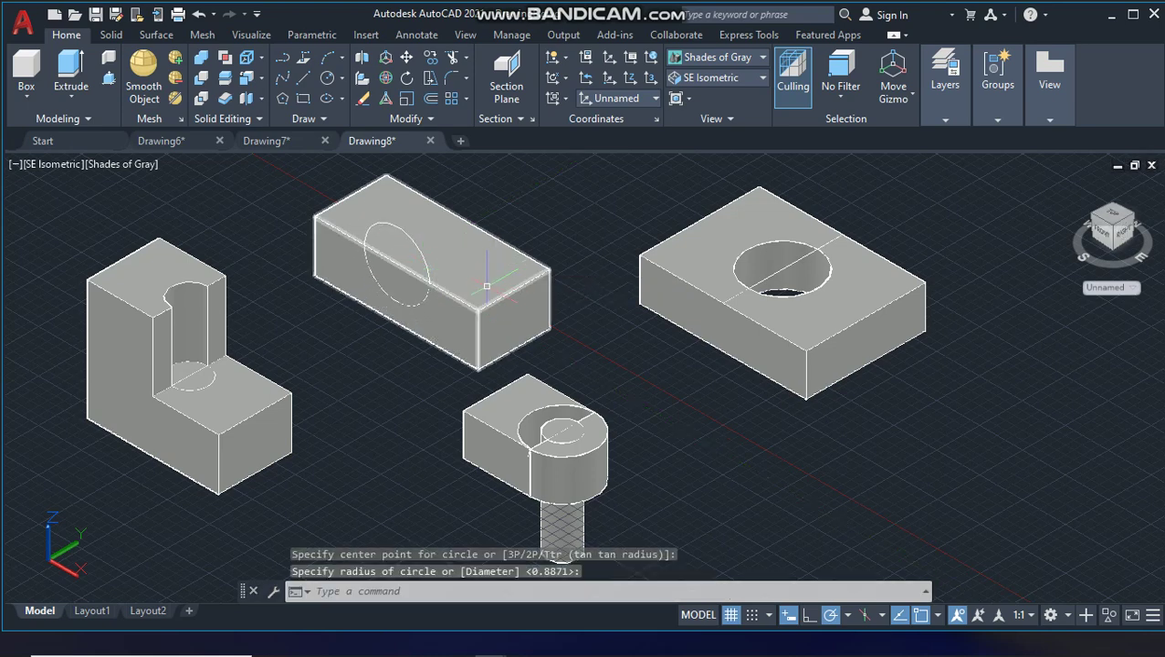
pyautogui.click(108, 80)
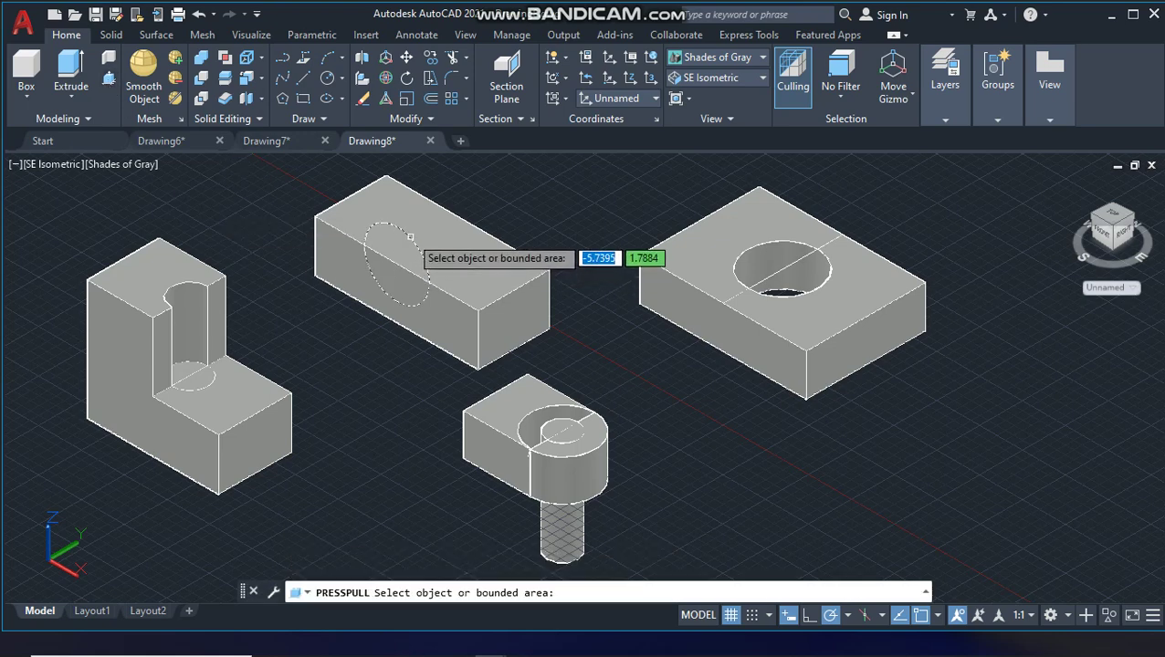
# - Pull the side-face circle outward into a long cylinder boss on the fourth box
pyautogui.click(396, 265)
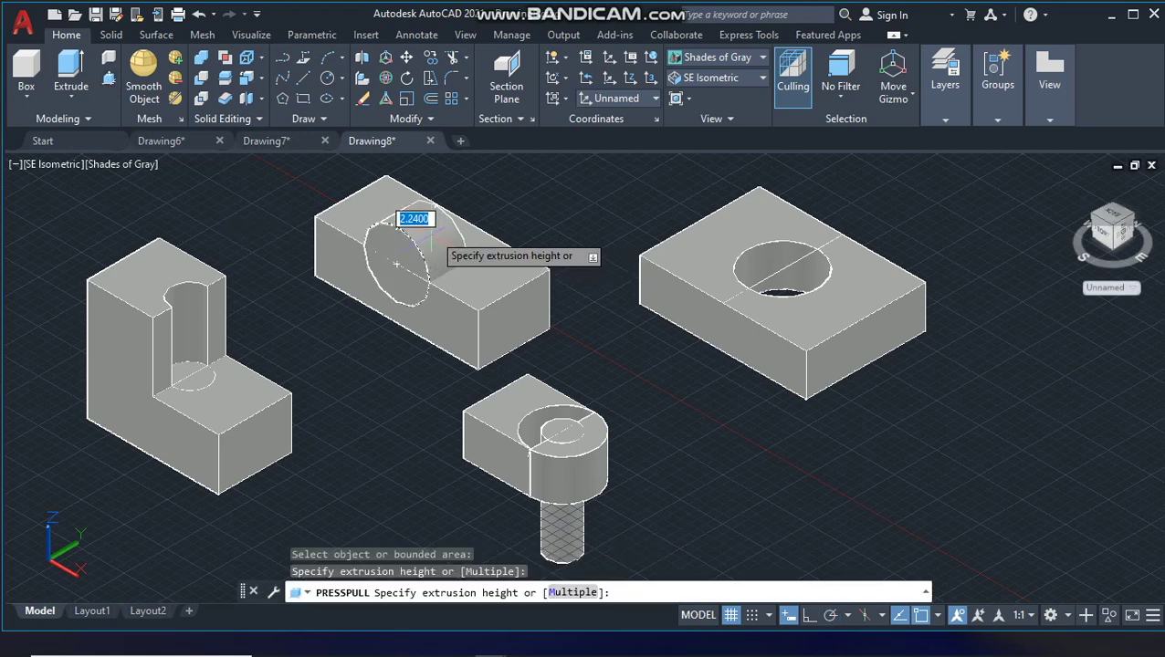
pyautogui.click(558, 194)
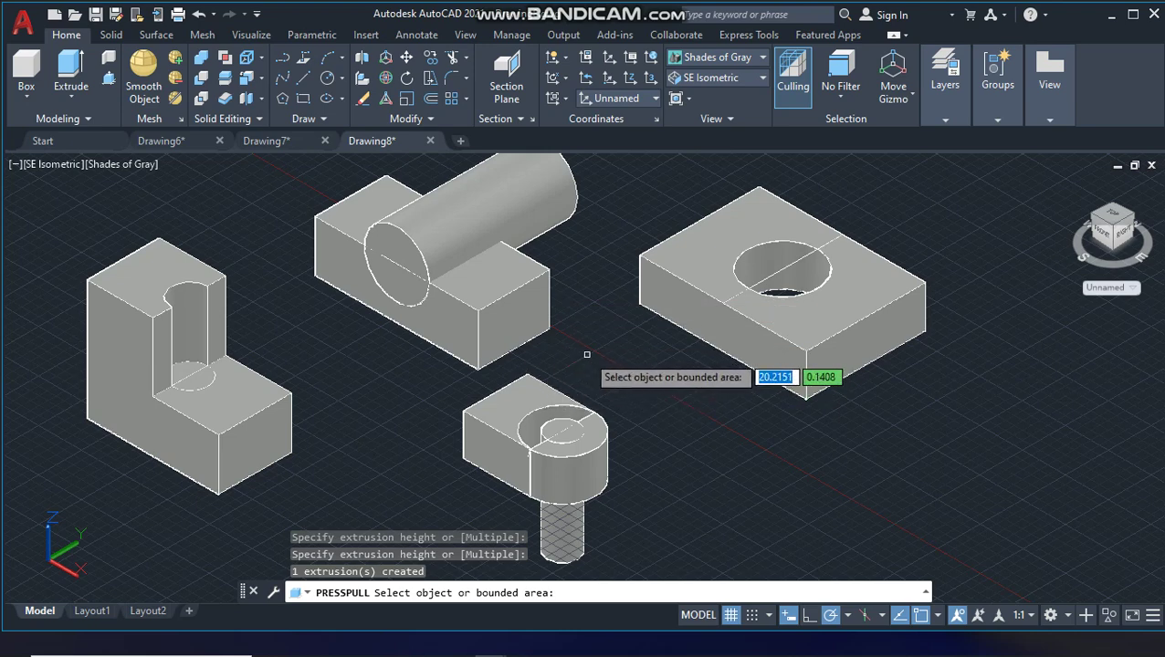
pyautogui.press('Return')
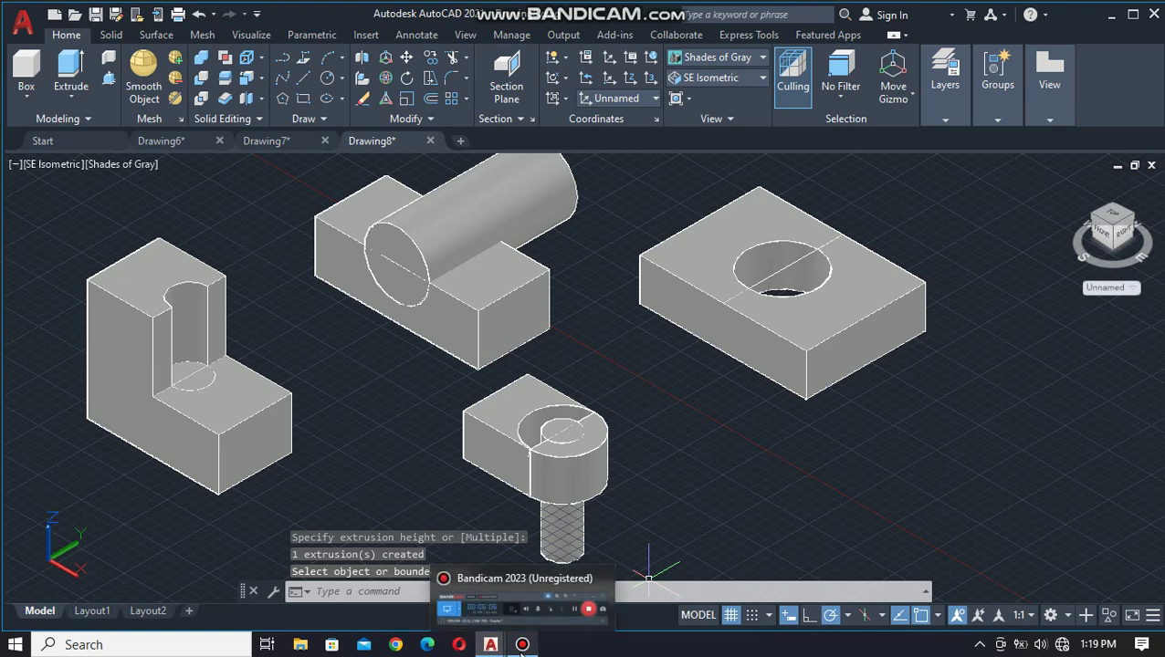
pyautogui.click(522, 644)
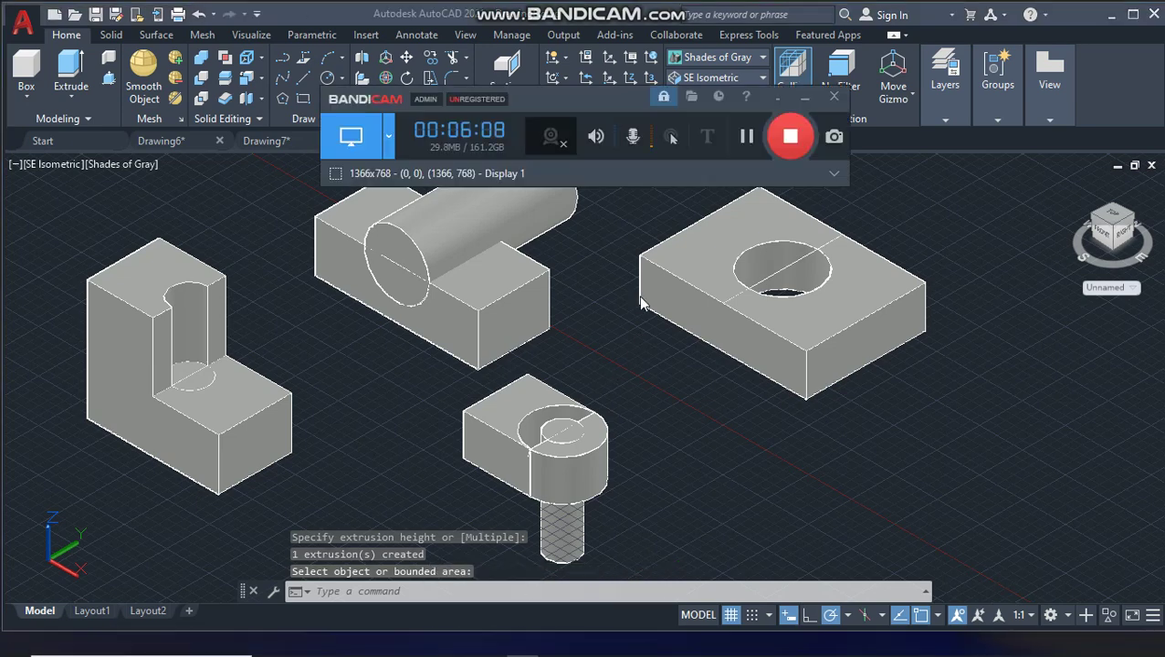
pyautogui.click(614, 234)
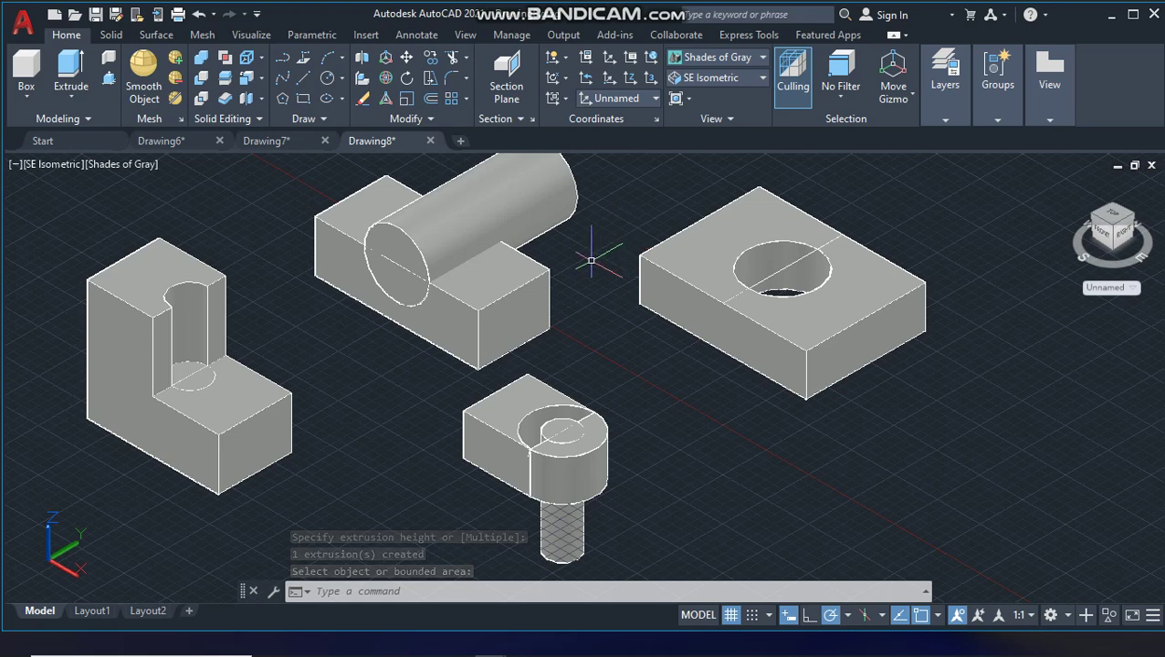